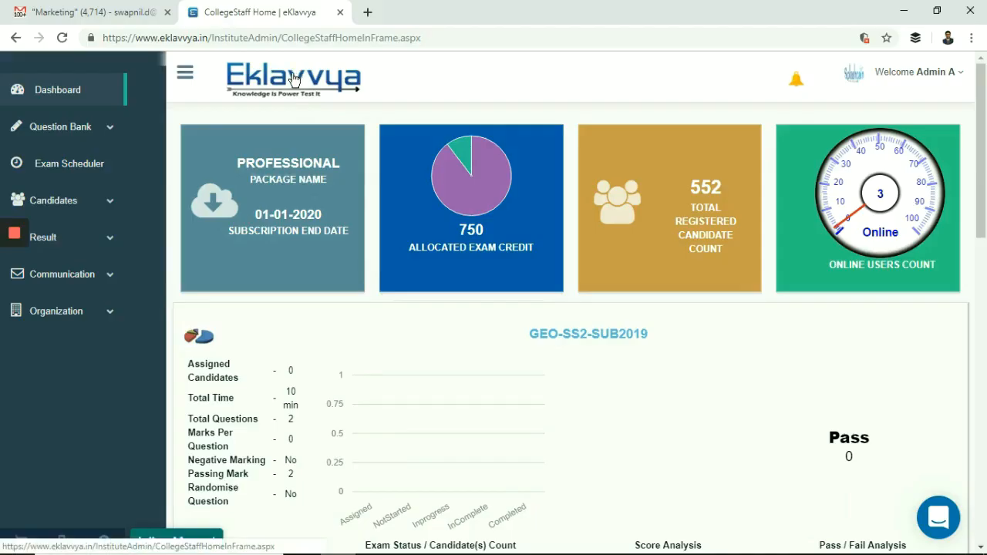
From Question Bank > Exam Management, create a new exam and name it Aptitude.
left_click(114, 128)
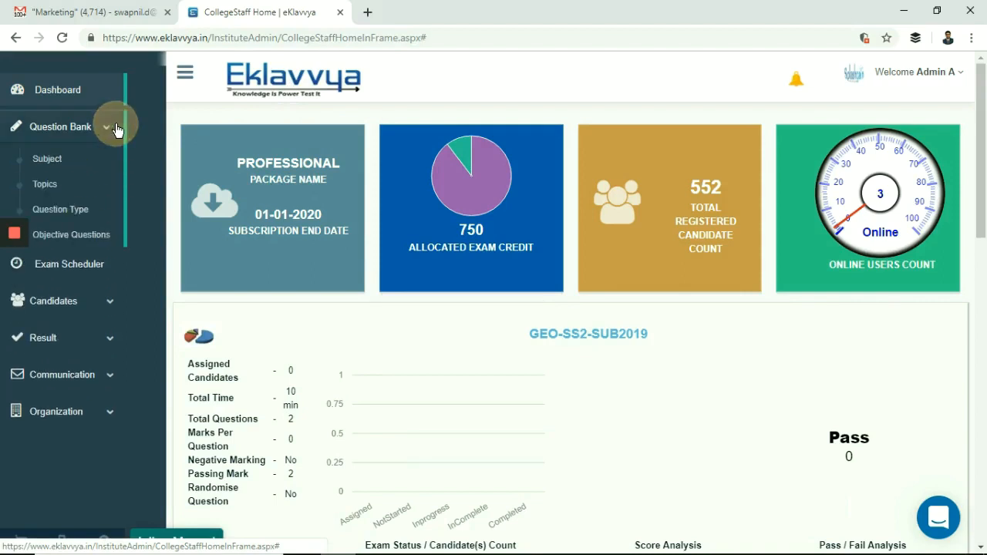
left_click(70, 285)
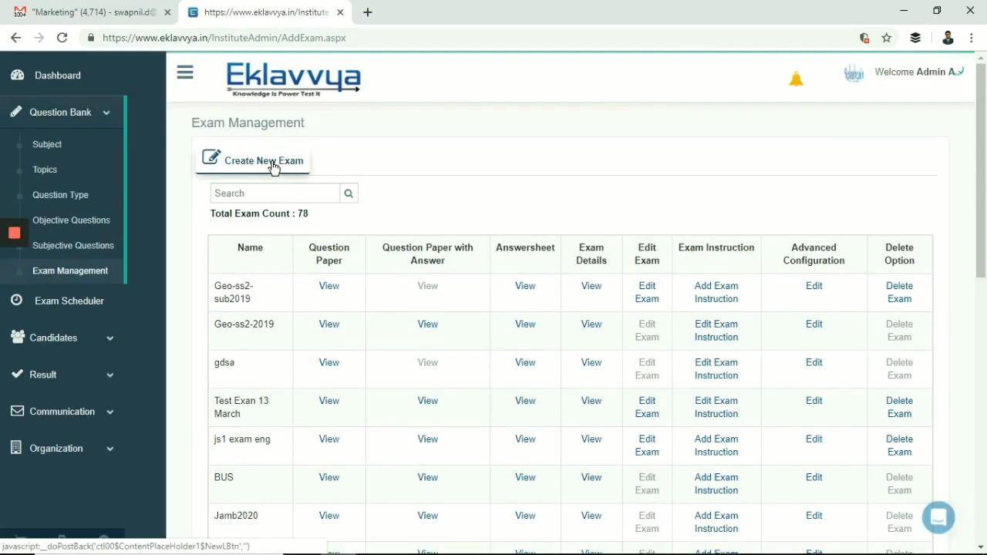
left_click(262, 162)
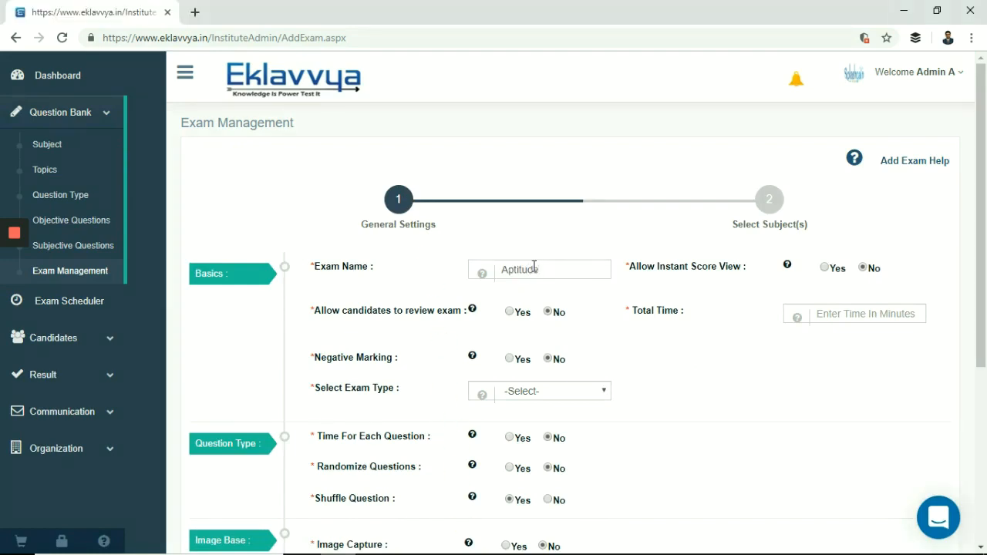
left_click(675, 272)
mouse_move(788, 265)
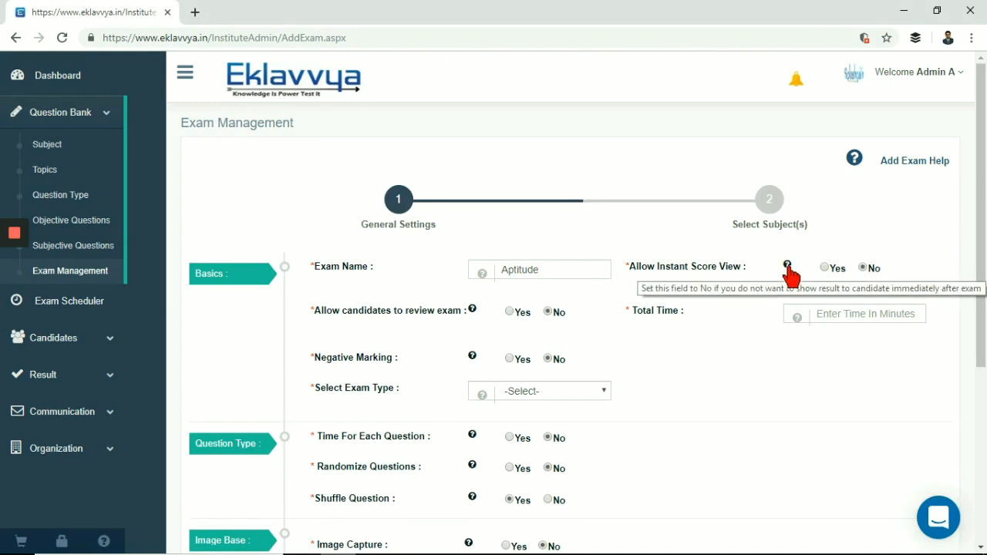
left_click(824, 268)
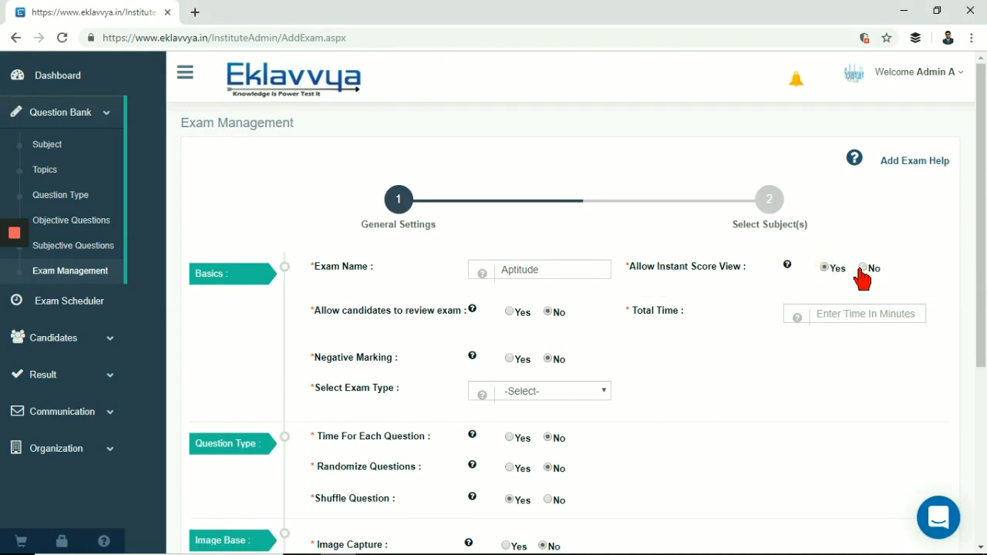
left_click(864, 269)
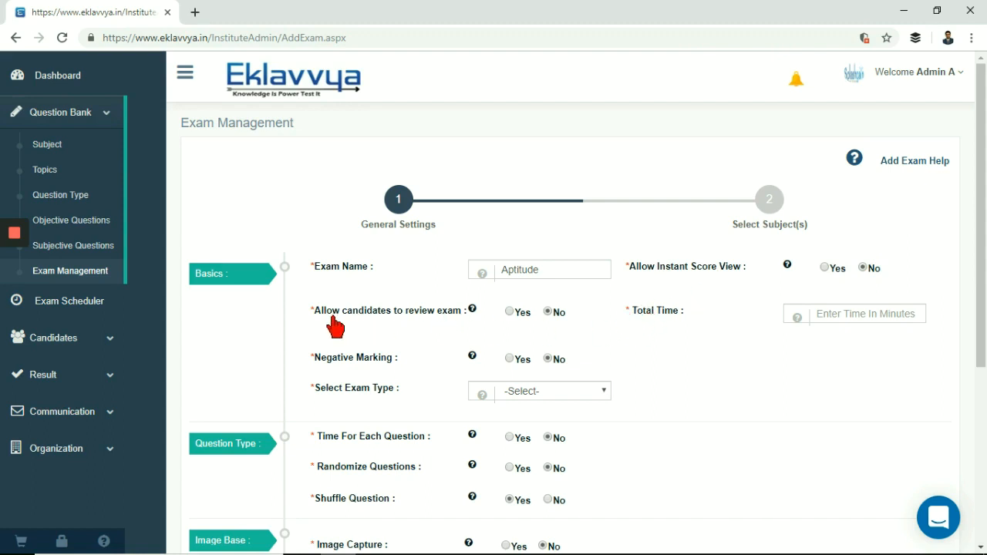
mouse_move(472, 308)
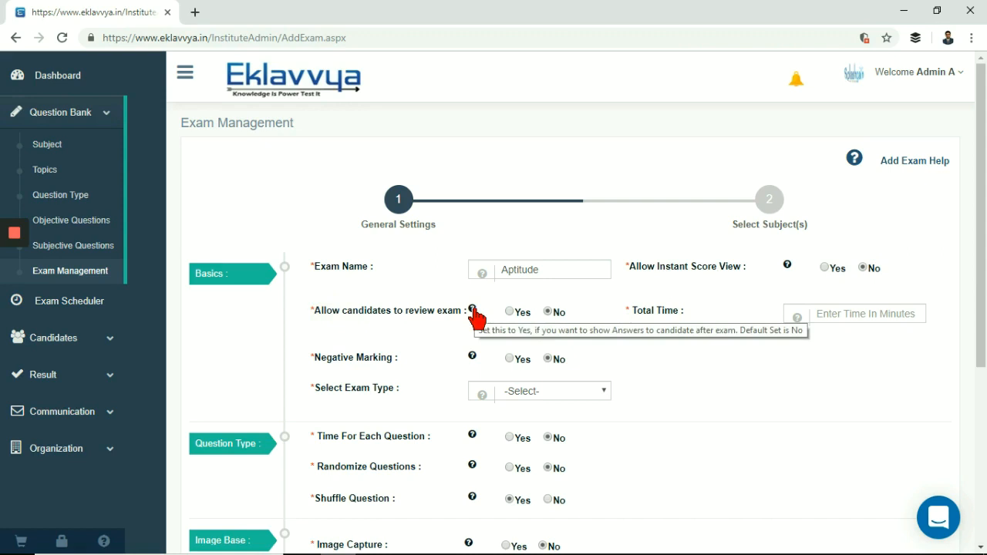
left_click(510, 312)
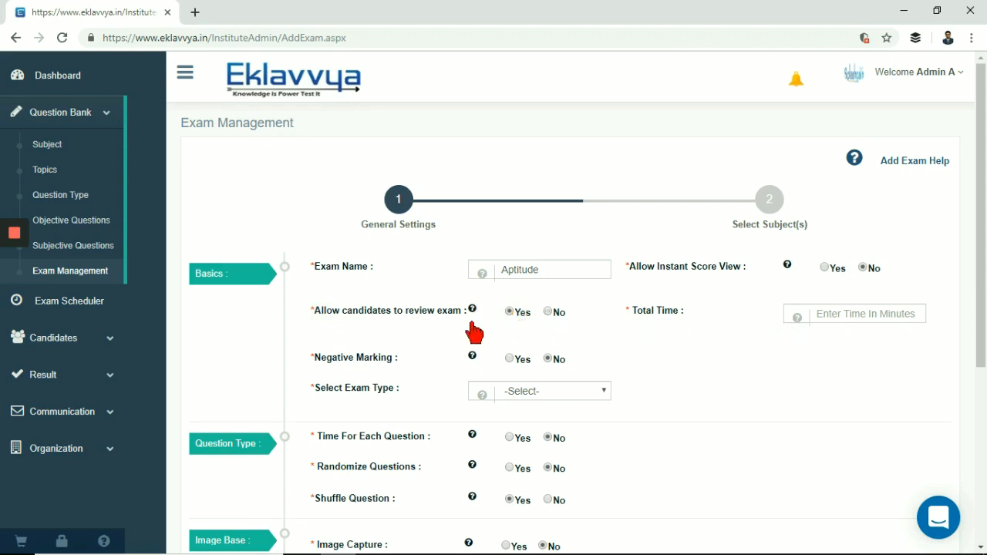
left_click(548, 312)
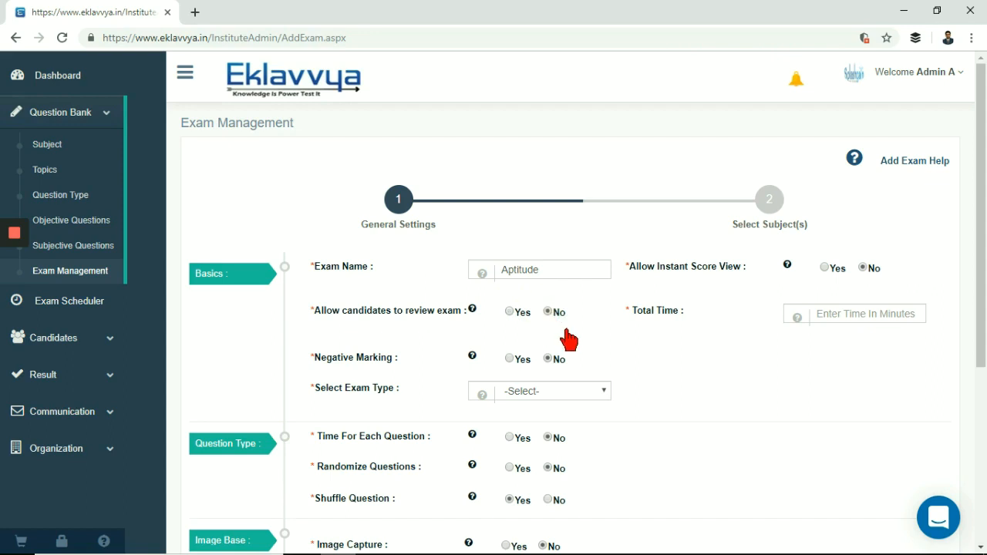
scroll(569, 340, "down", 1)
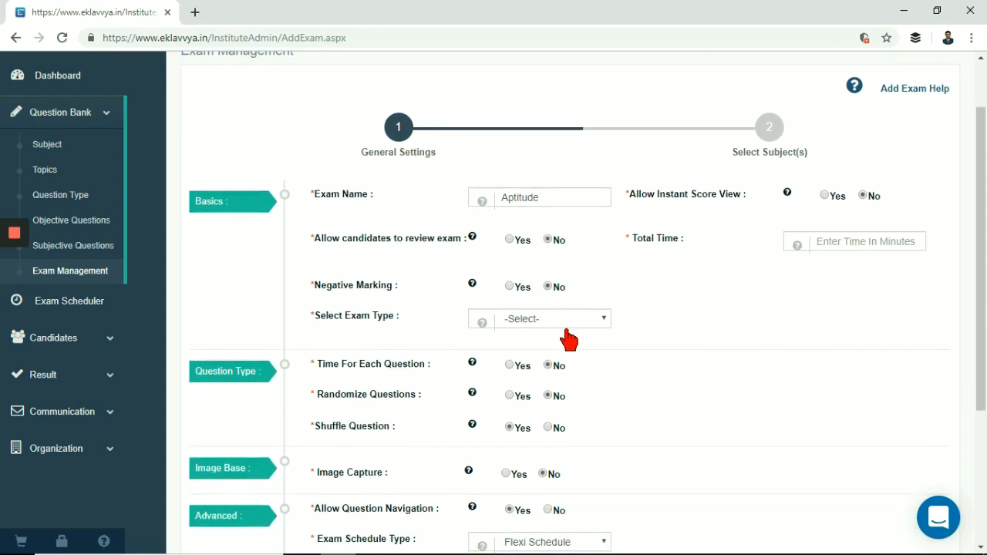
left_click(555, 243)
left_click(554, 243)
left_click(666, 246)
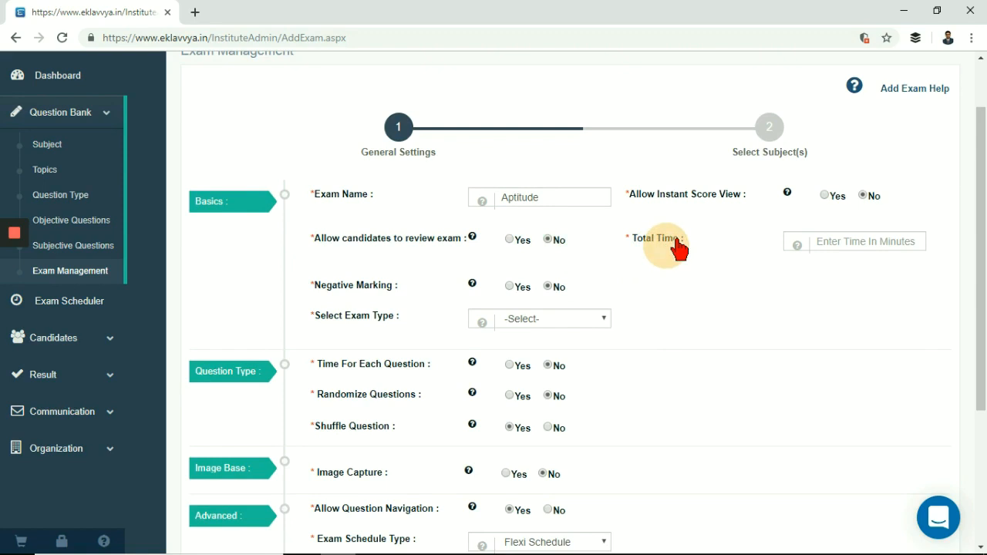
Set the total time to 60 minutes and trial negative marking with 1 mark.
left_click(826, 245)
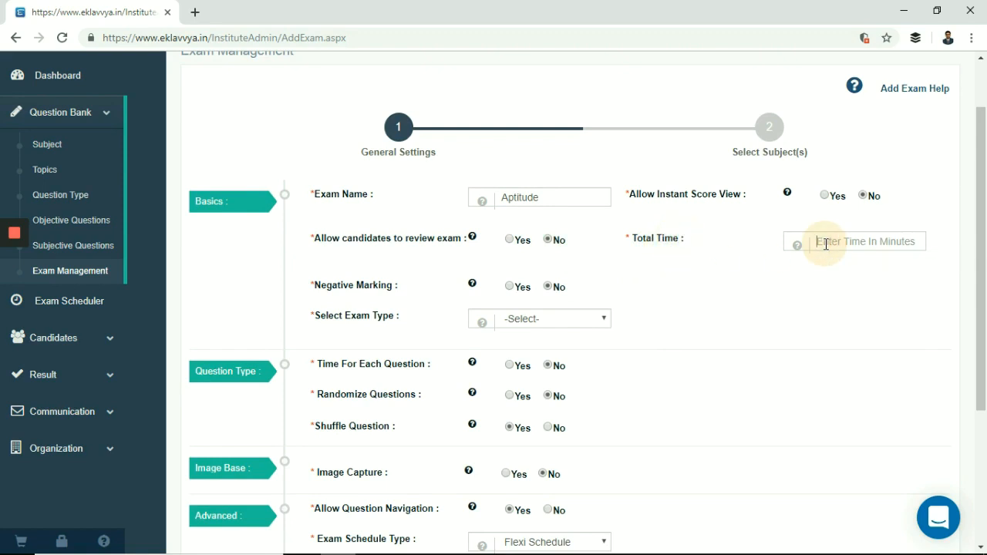
type("60")
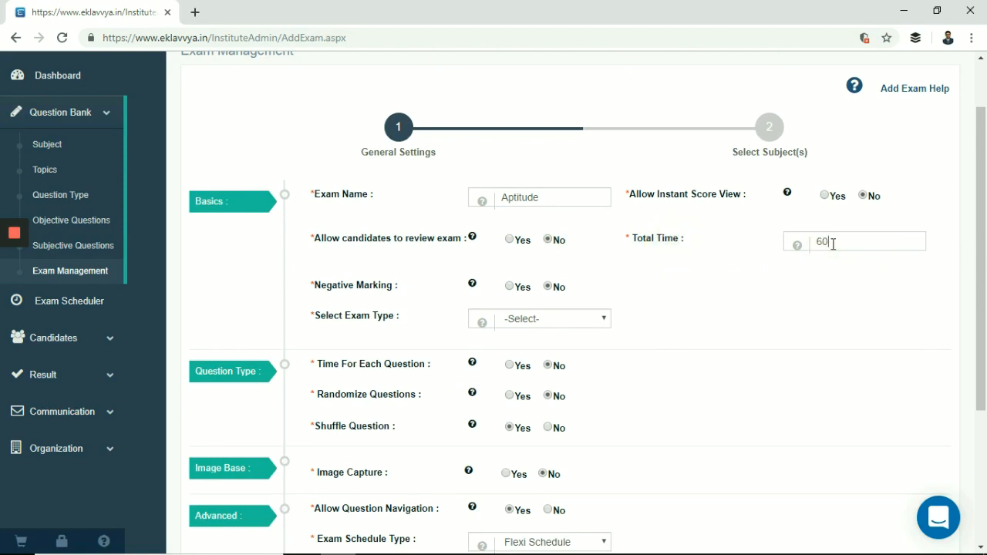
mouse_move(797, 245)
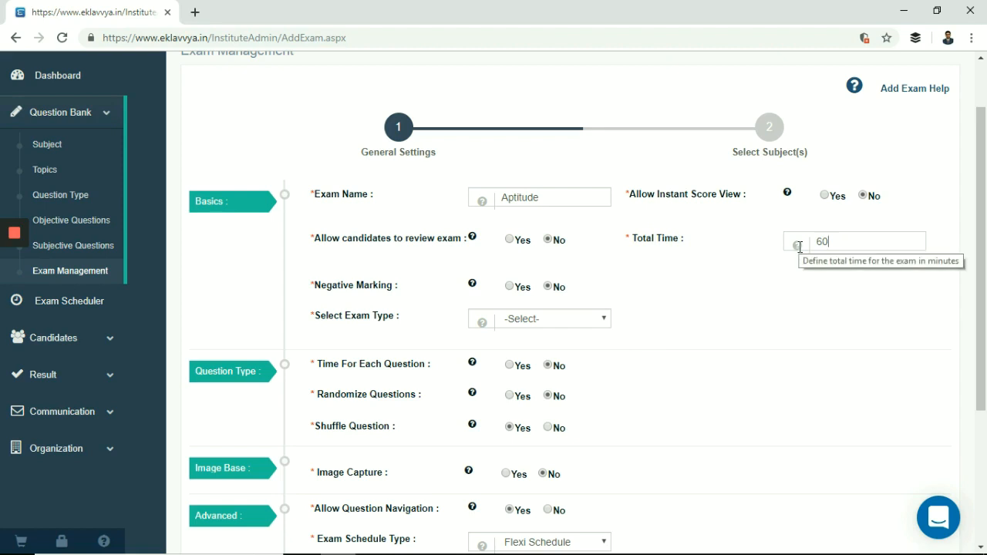
left_click(379, 286)
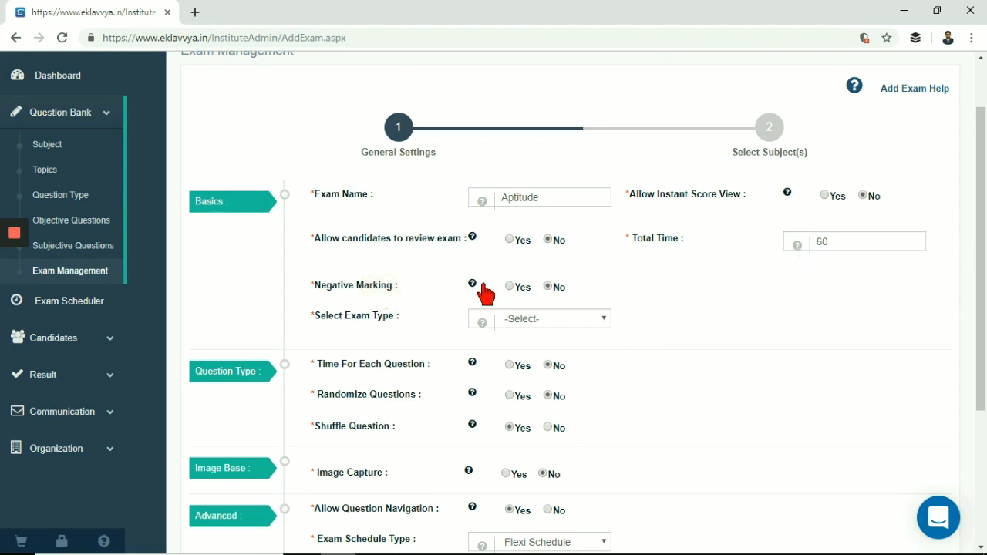
mouse_move(472, 283)
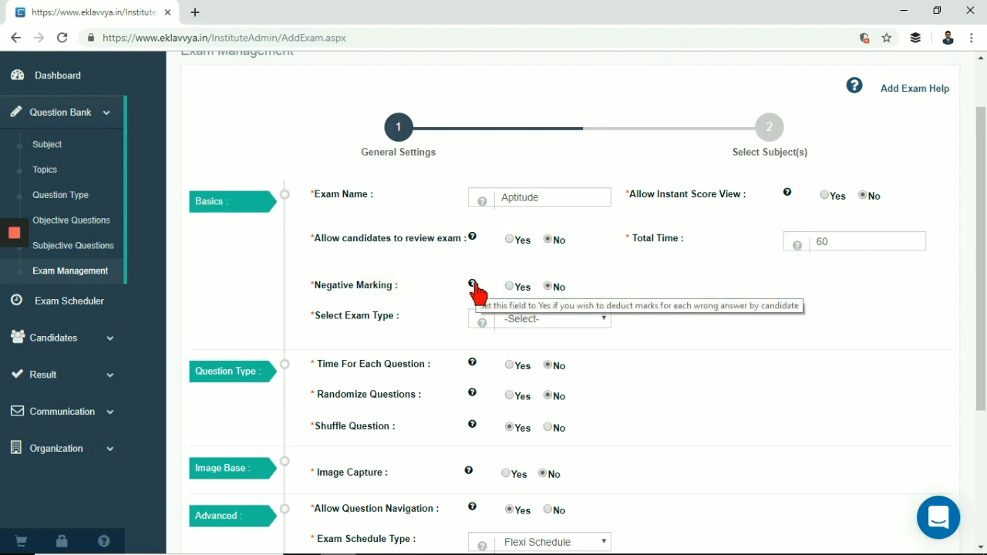
left_click(510, 286)
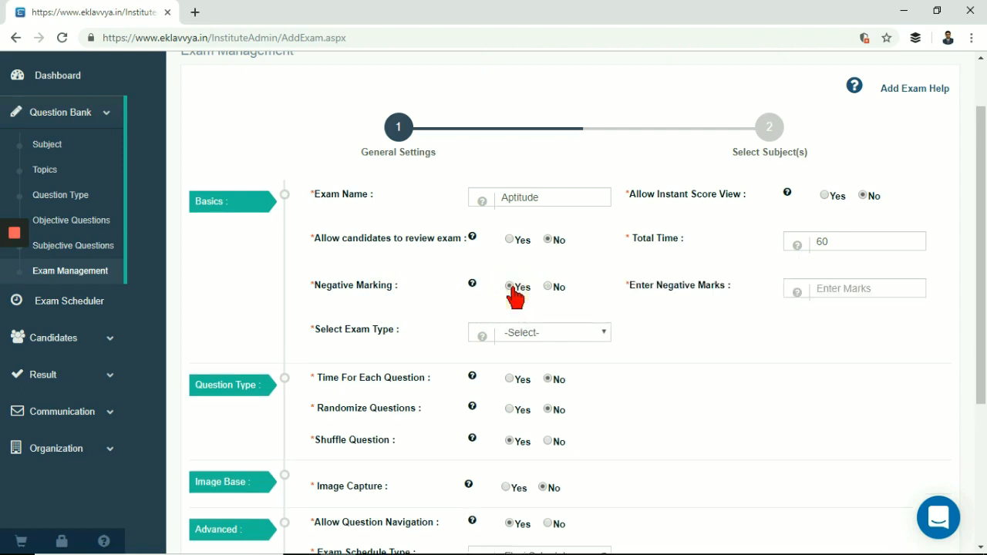
left_click(824, 287)
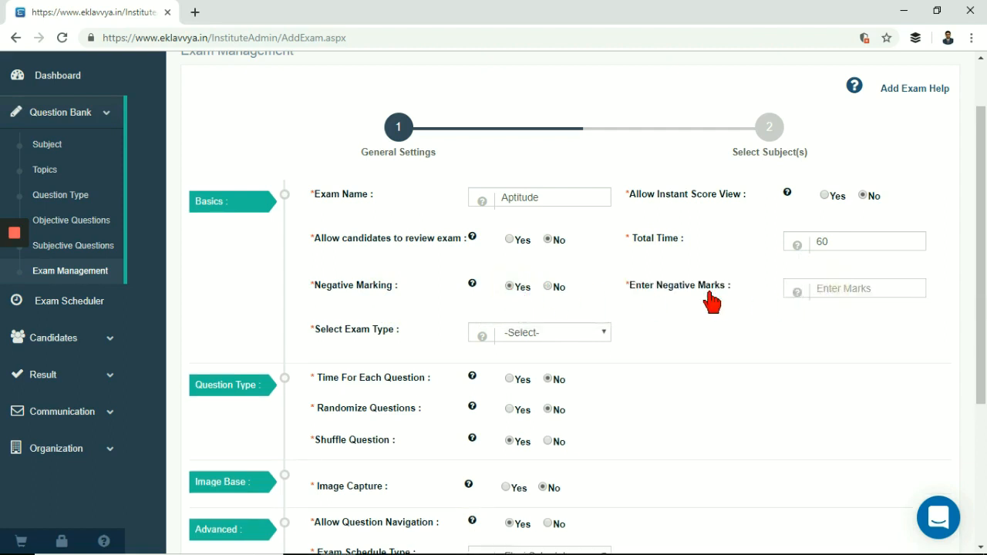
Turn negative marking back off for the exam.
left_click(550, 294)
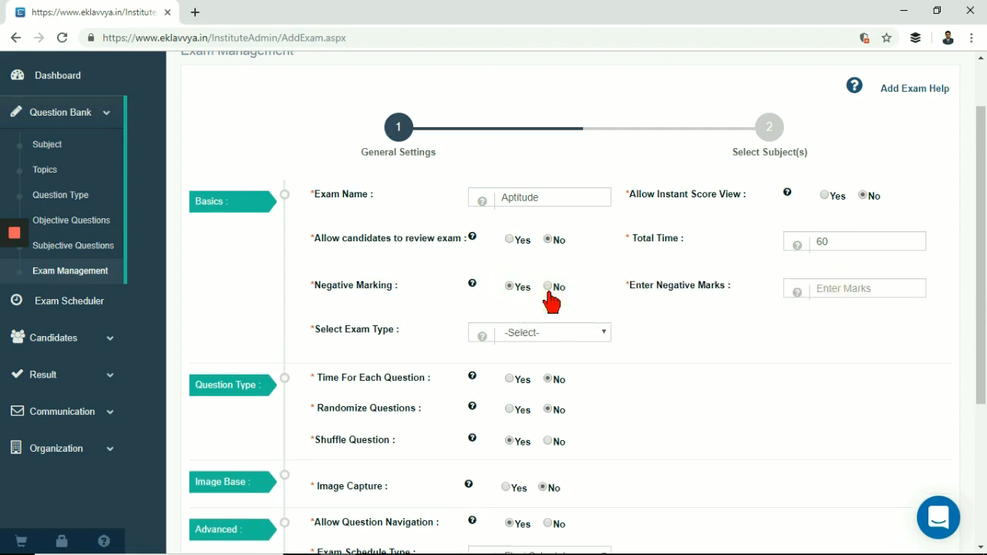
left_click(782, 293)
left_click(870, 291)
type("1")
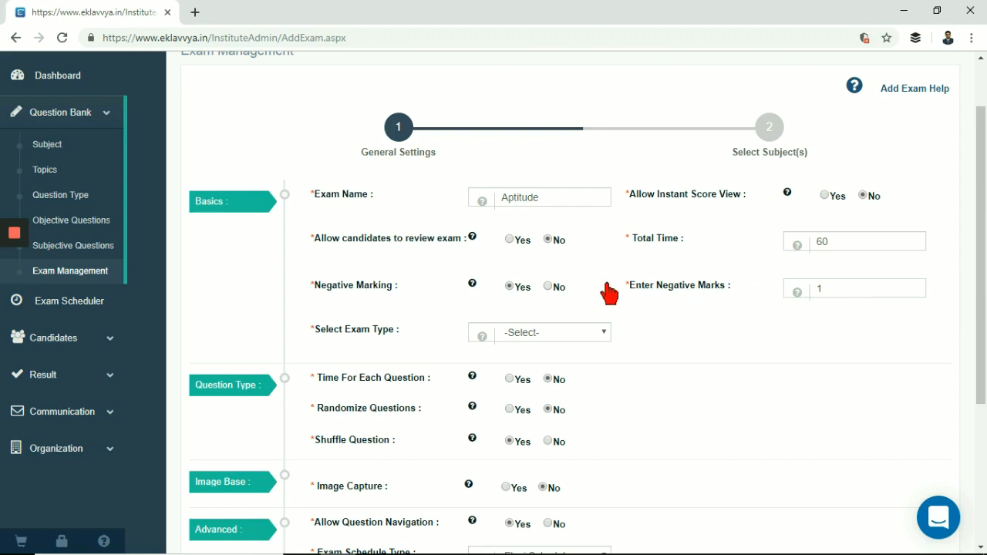
left_click(548, 287)
Cycle the exam type through Objective, Both and Subjective options.
left_click(517, 318)
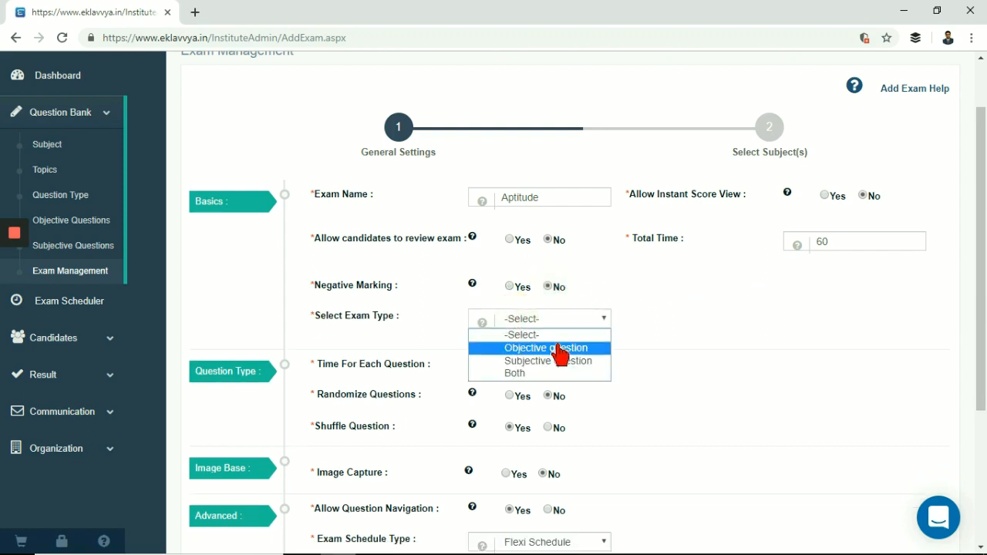
left_click(560, 351)
left_click(551, 324)
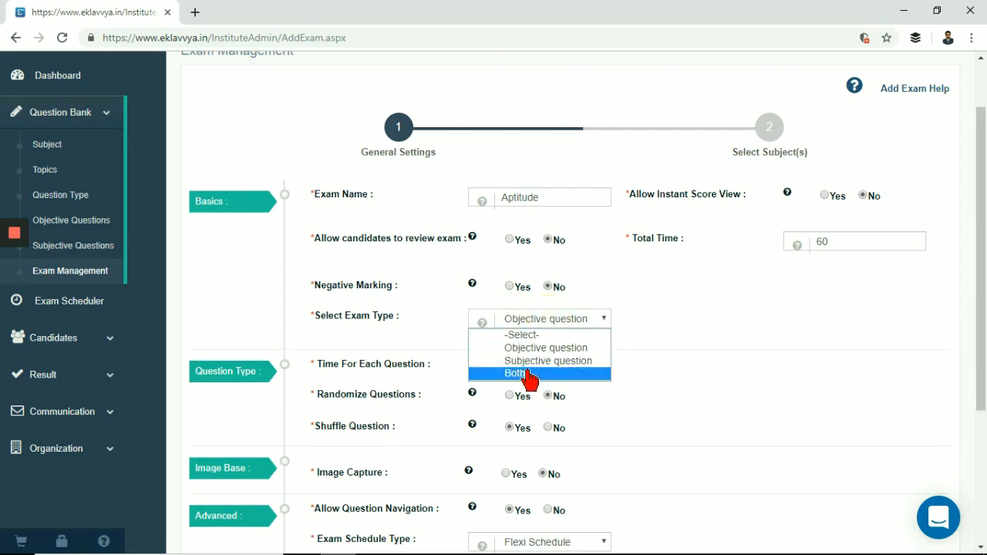
left_click(528, 373)
left_click(547, 324)
left_click(542, 361)
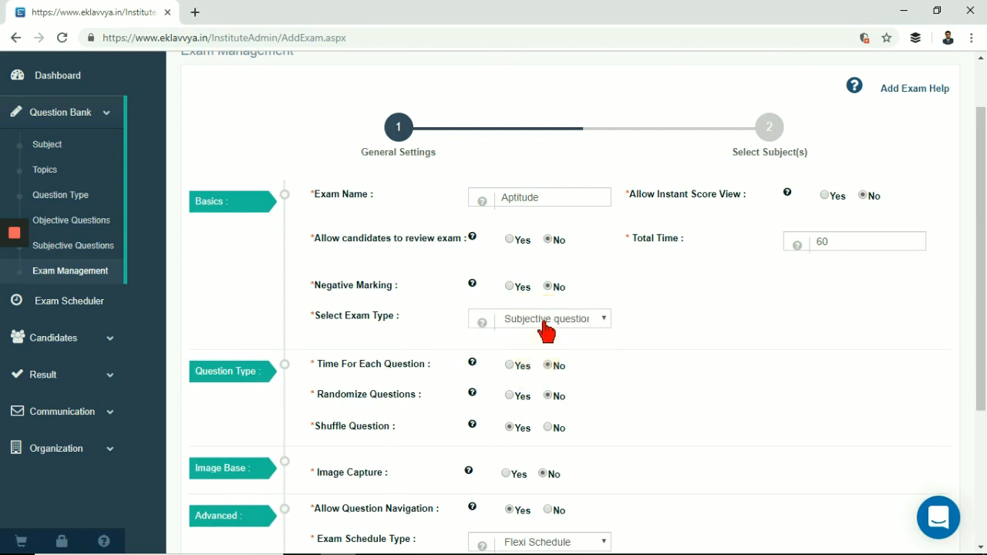
Settle the exam type on Objective question.
left_click(545, 328)
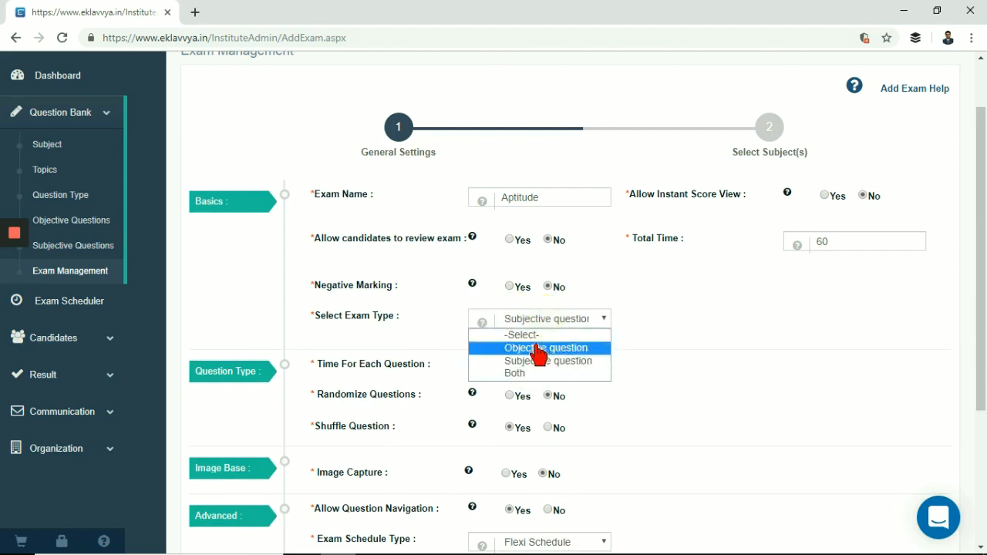
left_click(539, 351)
scroll(662, 349, "down", 1)
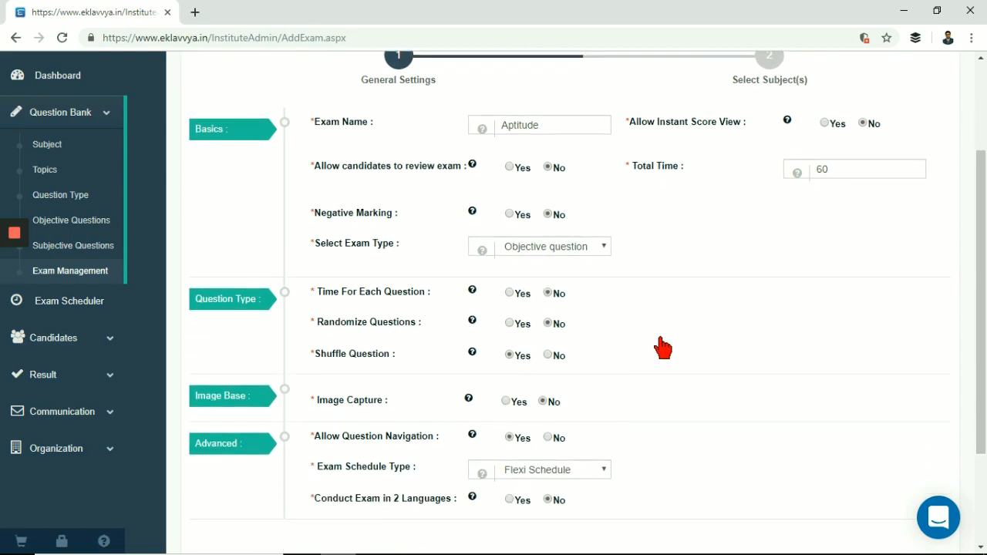
left_click(591, 251)
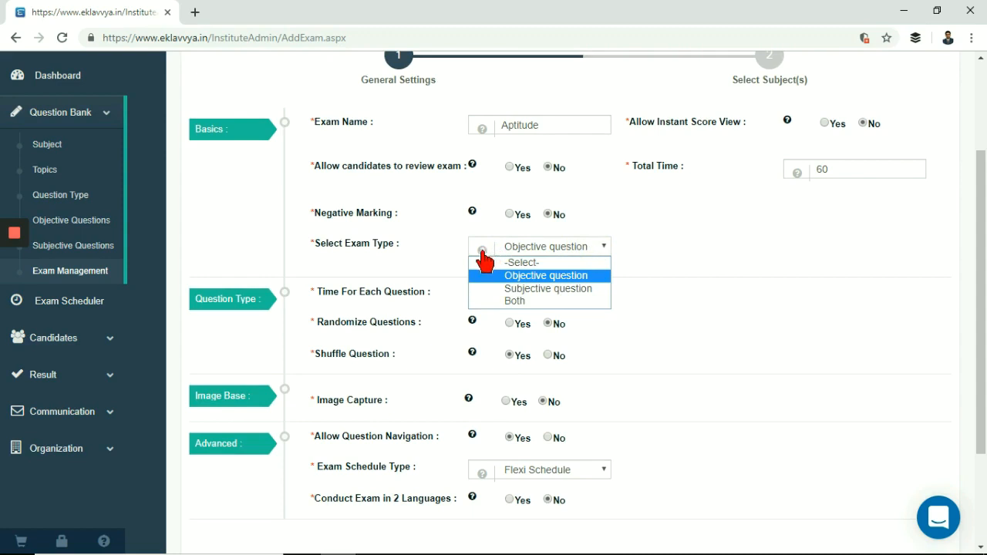
left_click(699, 249)
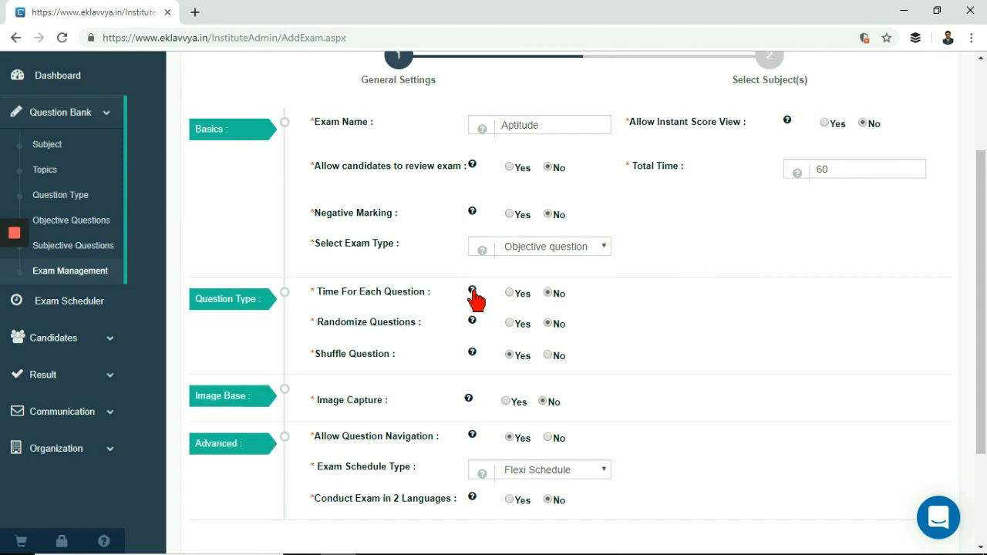
mouse_move(509, 293)
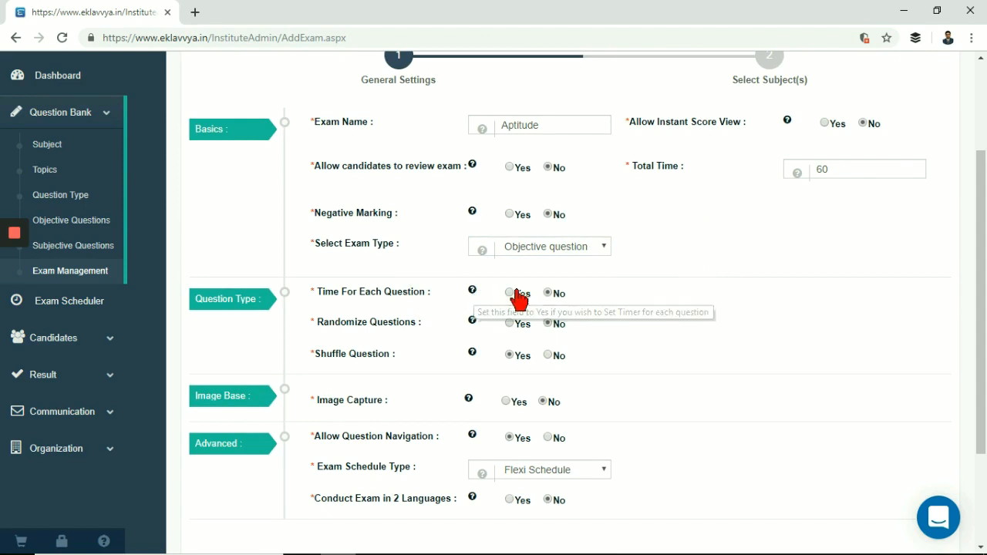
left_click(512, 294)
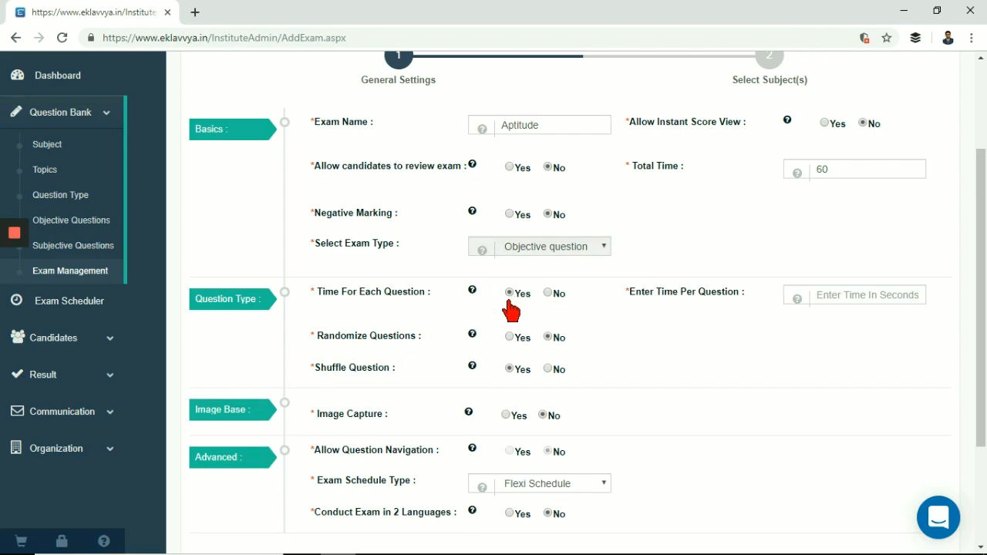
left_click(835, 298)
left_click(550, 294)
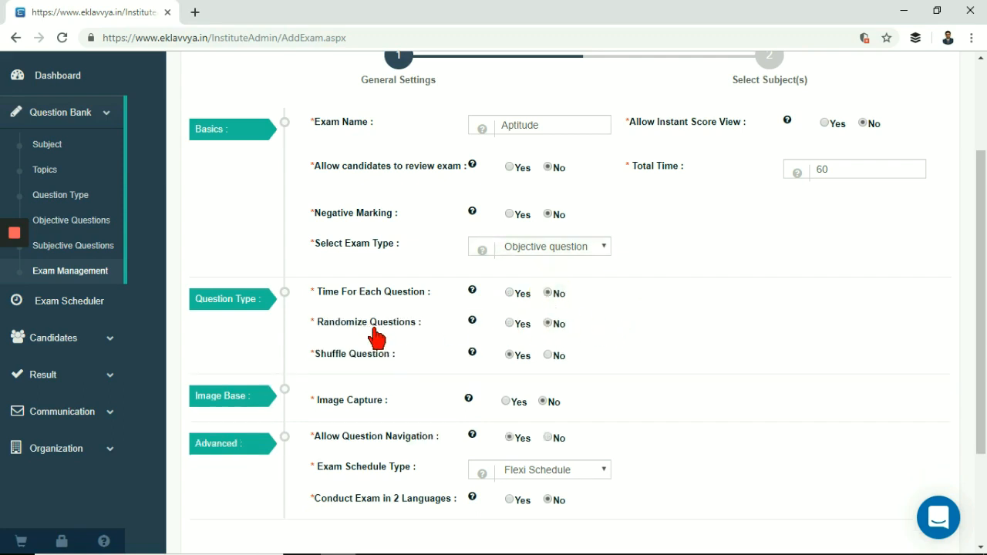
mouse_move(472, 334)
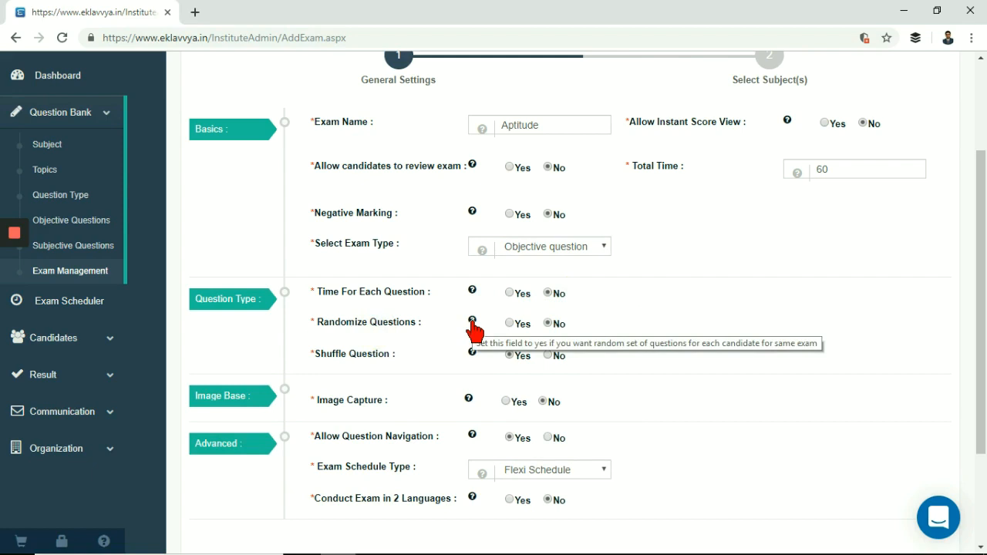
left_click(509, 323)
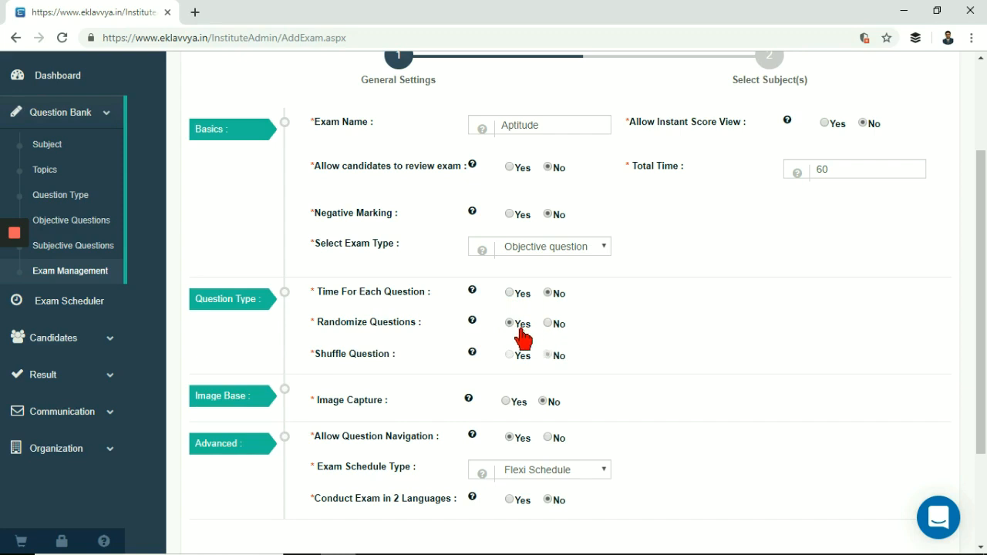
left_click(520, 328)
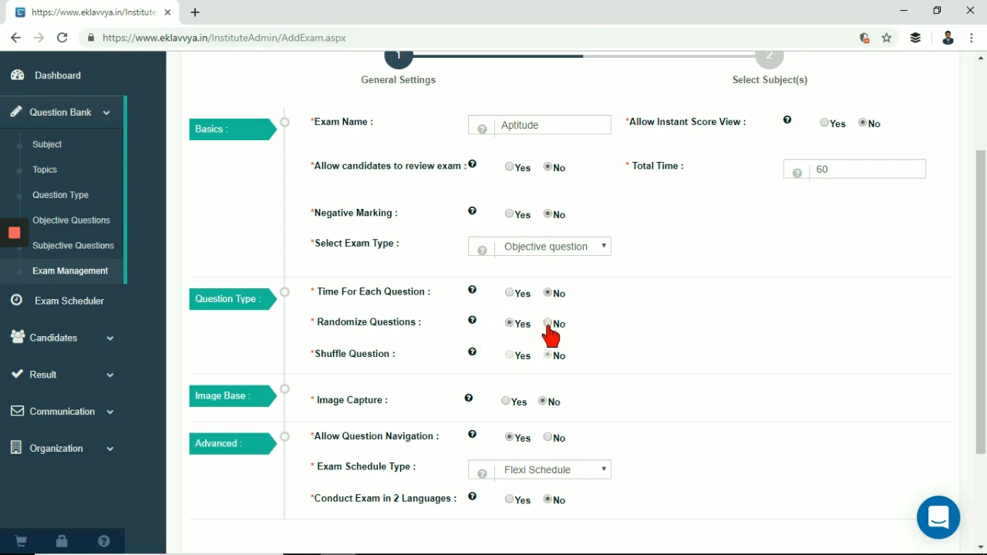
left_click(548, 325)
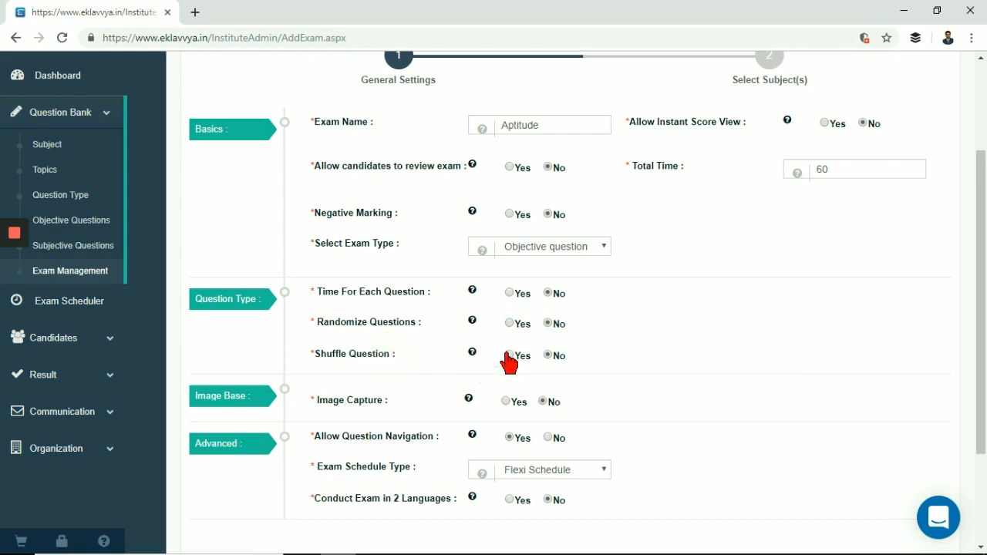
left_click(509, 357)
left_click(512, 357)
scroll(515, 368, "down", 1)
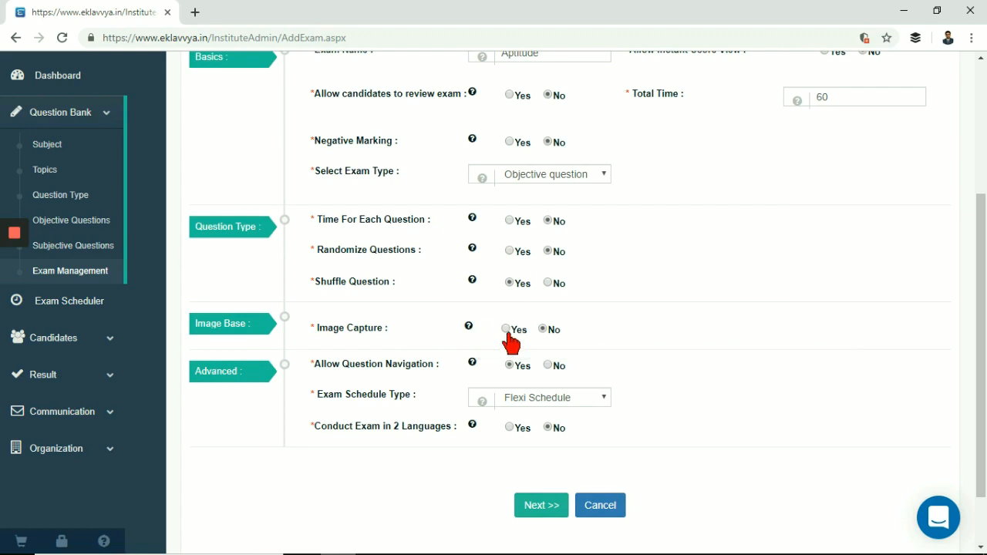
left_click(507, 330)
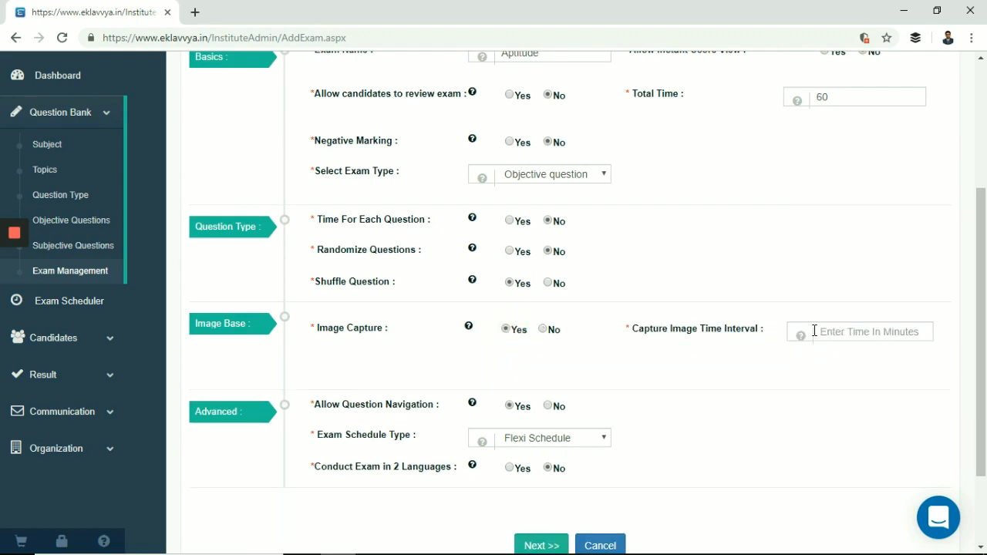
left_click(822, 331)
type("1")
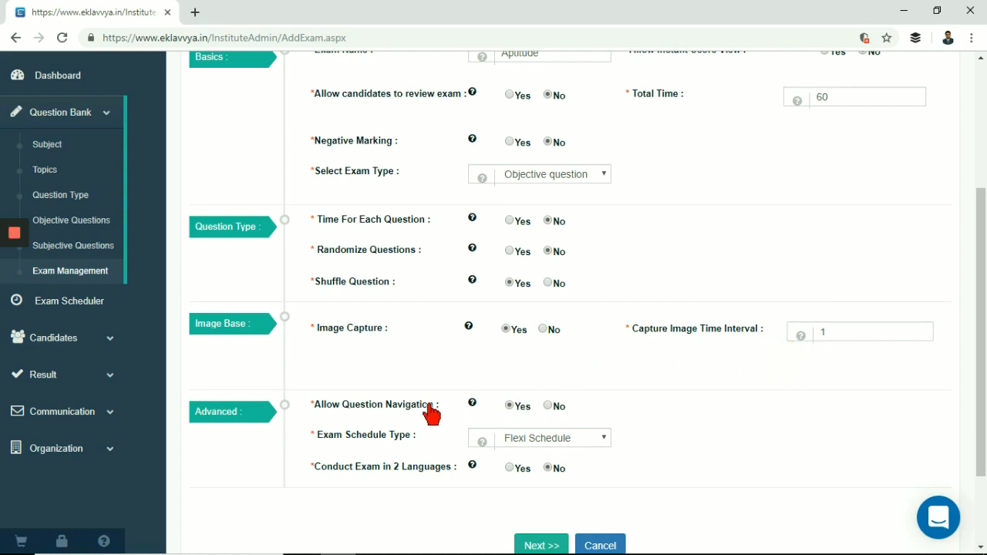
left_click(543, 329)
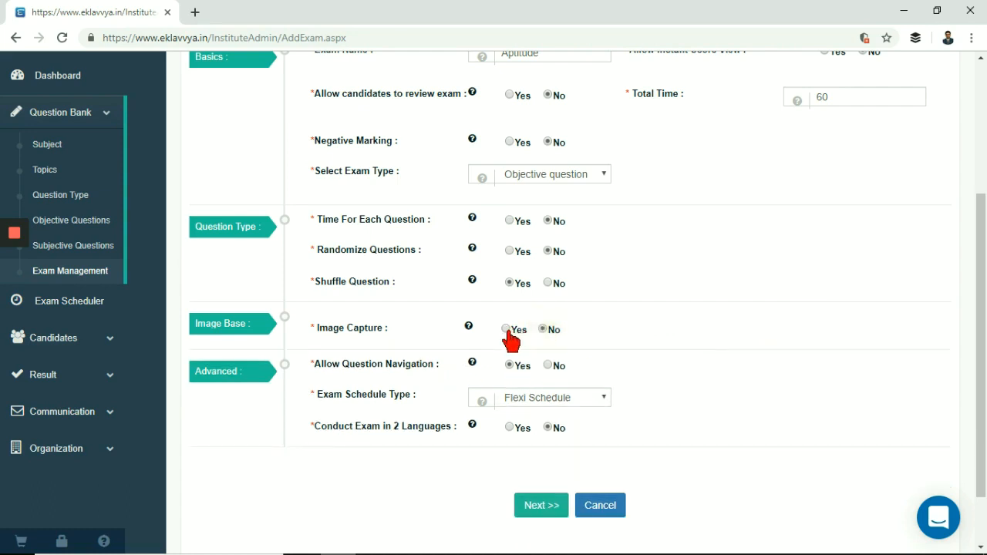
left_click(508, 331)
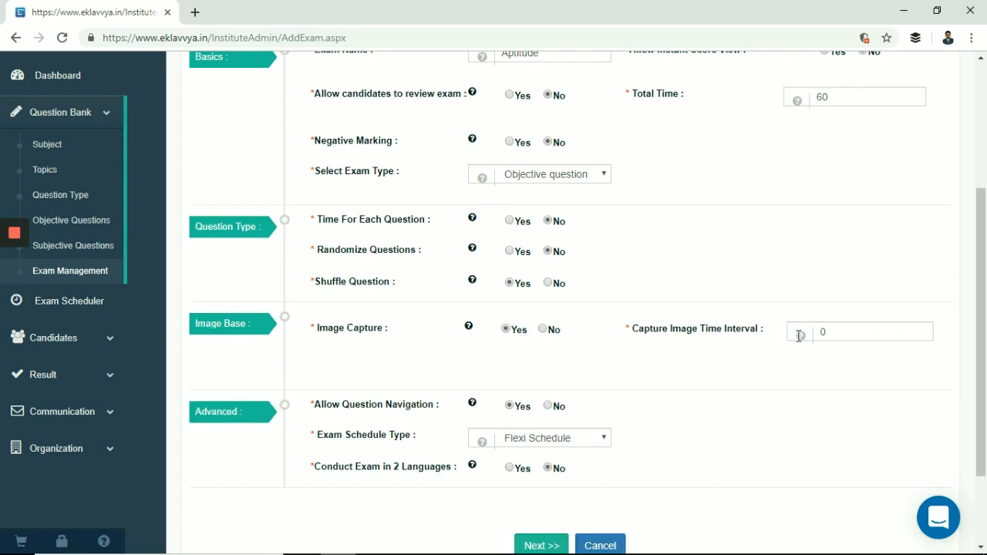
scroll(671, 362, "down", 1)
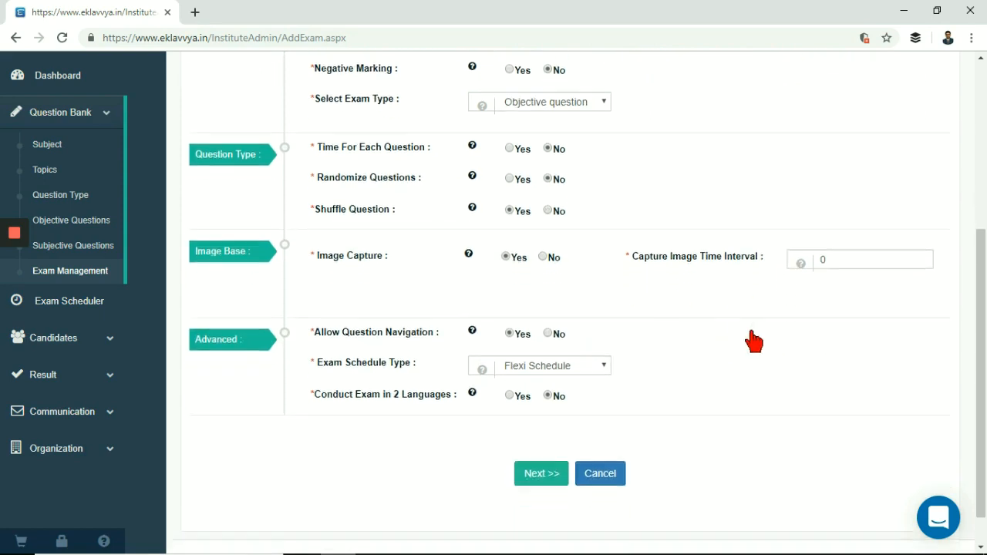
double_click(833, 260)
type("1")
left_click(547, 258)
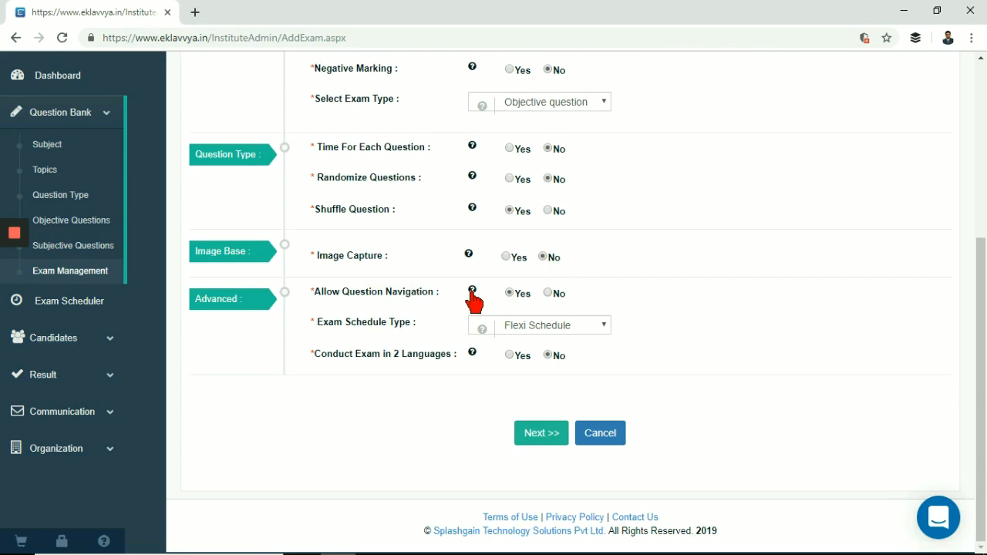
mouse_move(539, 365)
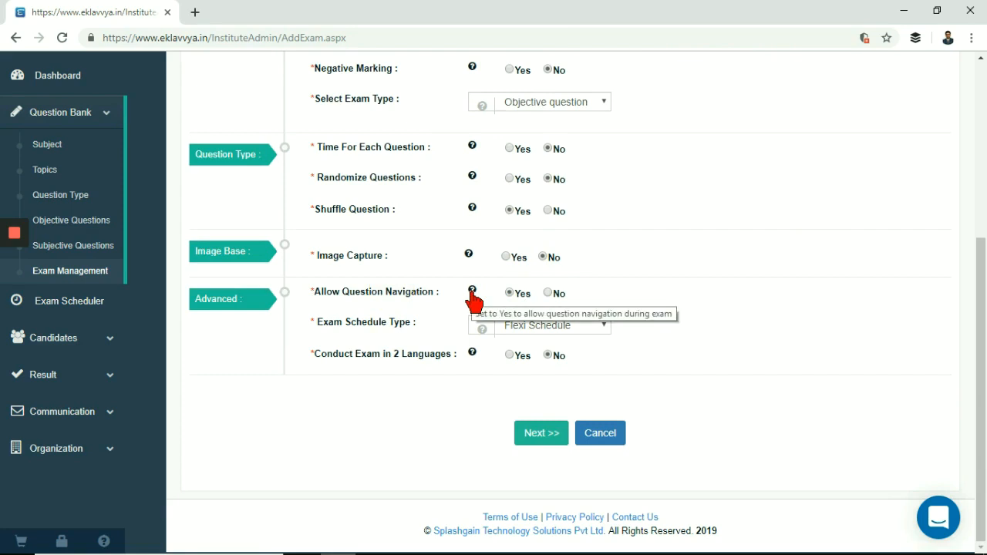
Toggle question navigation off and back on, then view the schedule types.
left_click(548, 293)
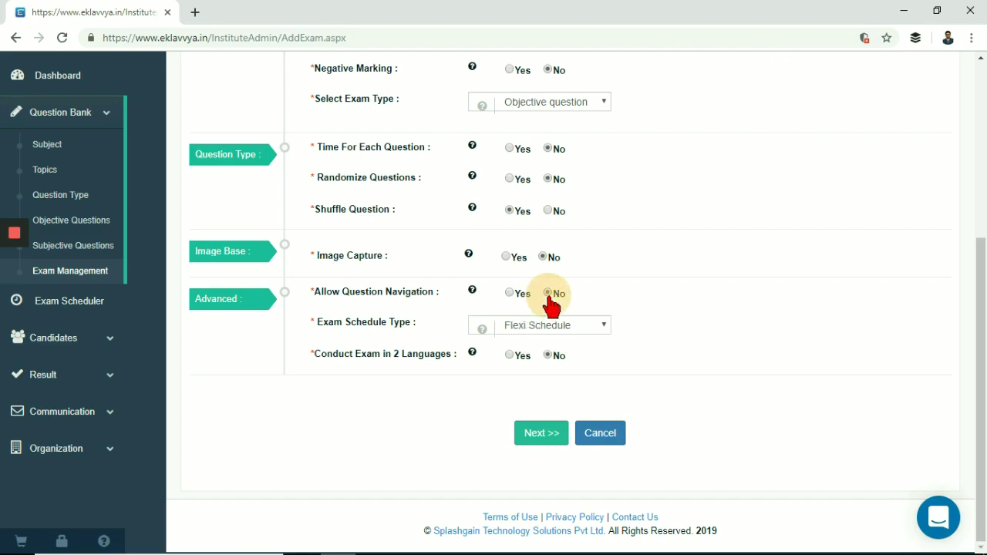
left_click(509, 293)
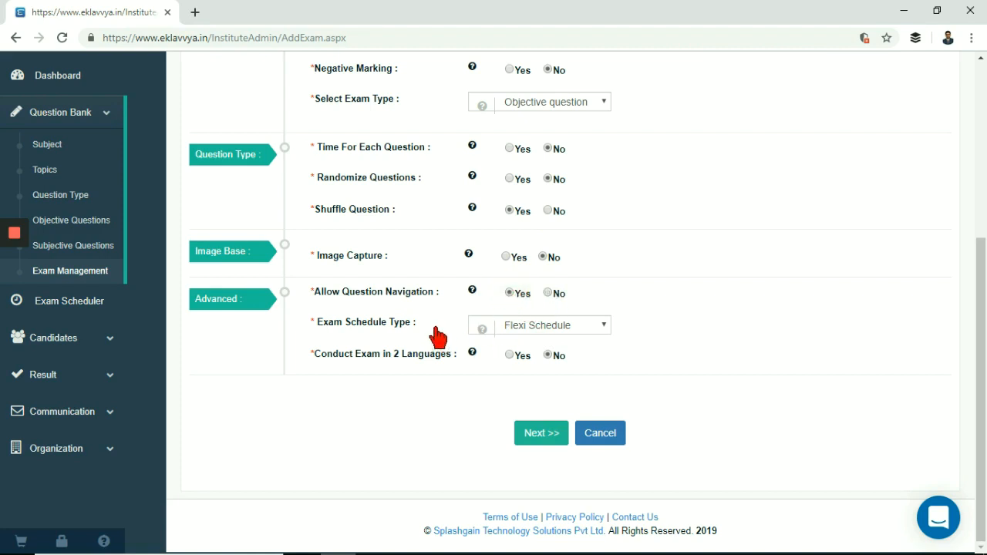
left_click(538, 327)
Keep Flexi Schedule and bring the schedule type choices back up.
left_click(640, 317)
left_click(532, 328)
left_click(535, 343)
left_click(544, 329)
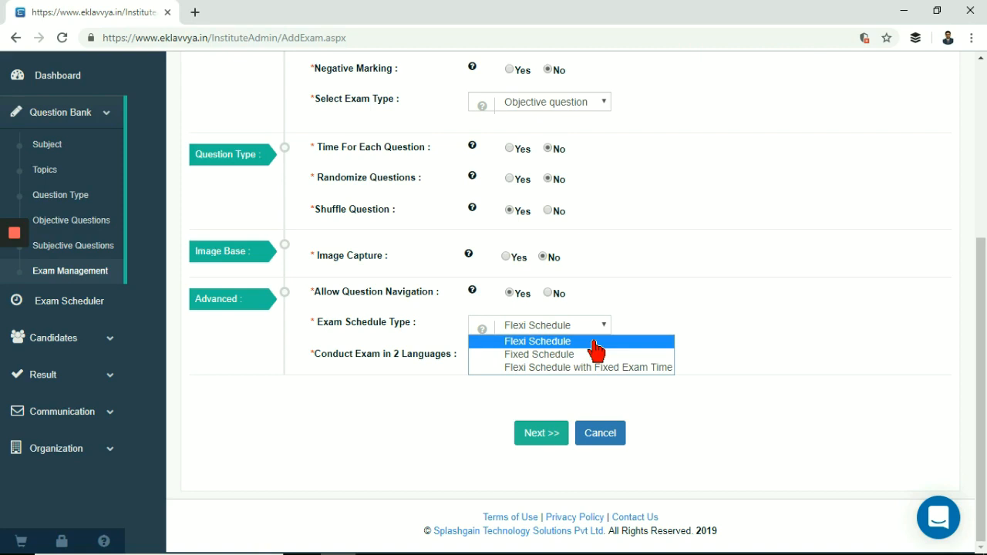
left_click(568, 355)
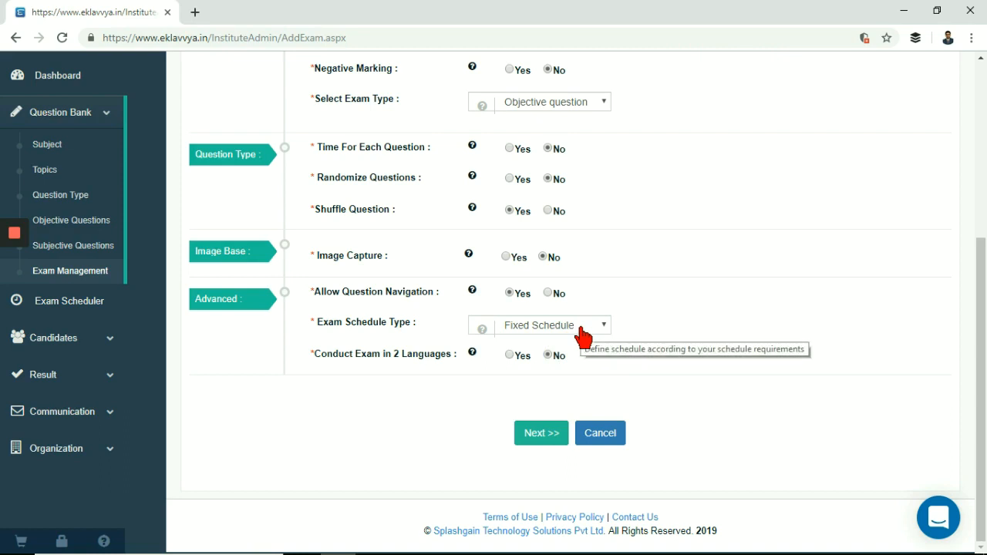
left_click(584, 331)
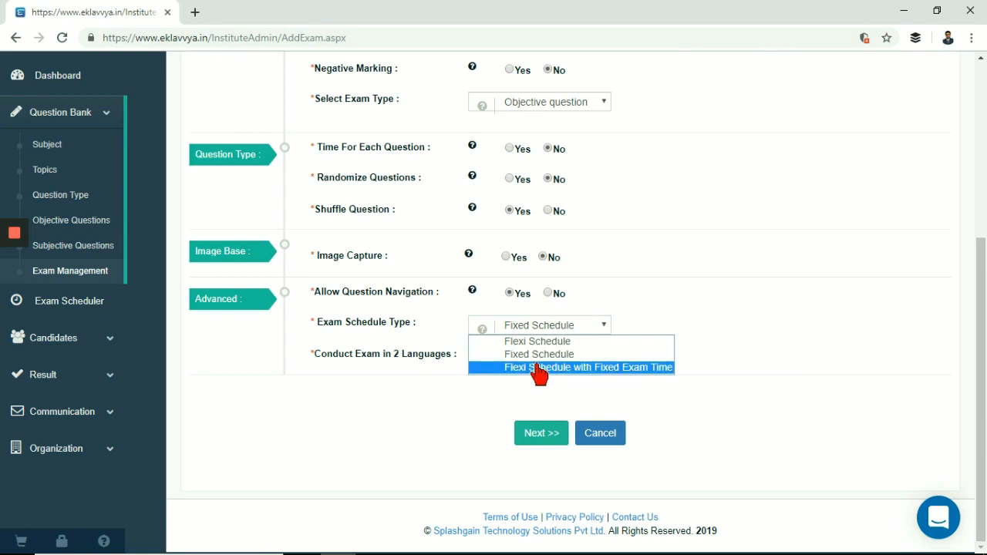
left_click(536, 368)
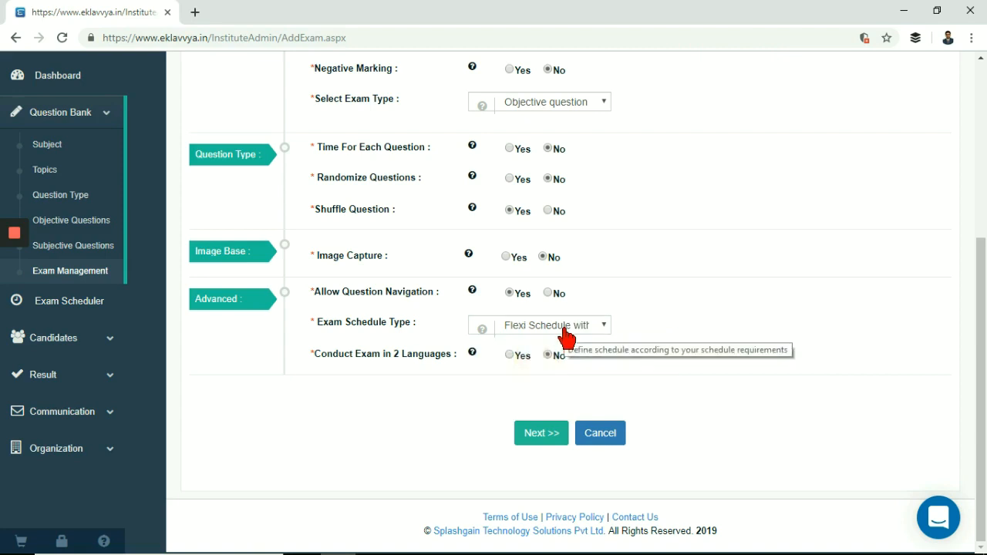
left_click(567, 331)
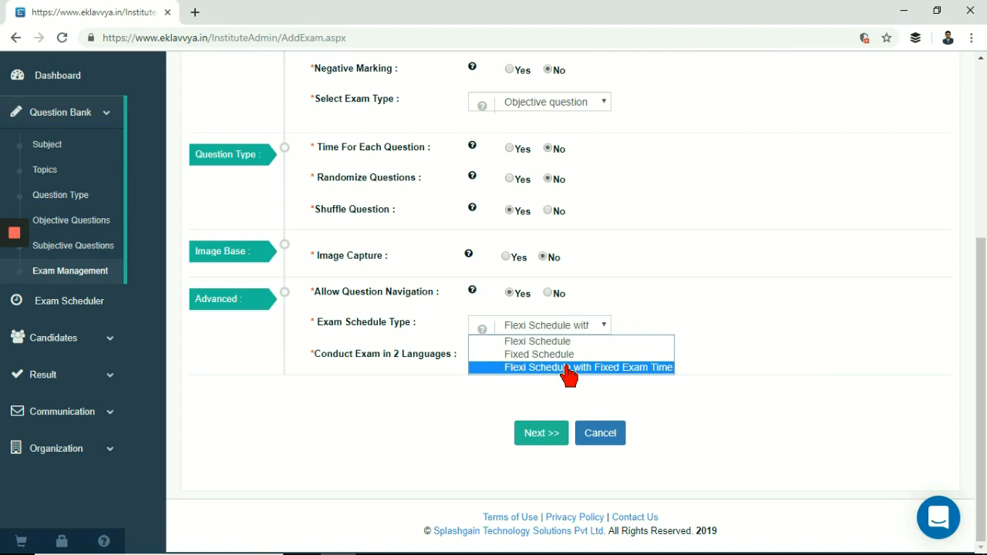
left_click(565, 342)
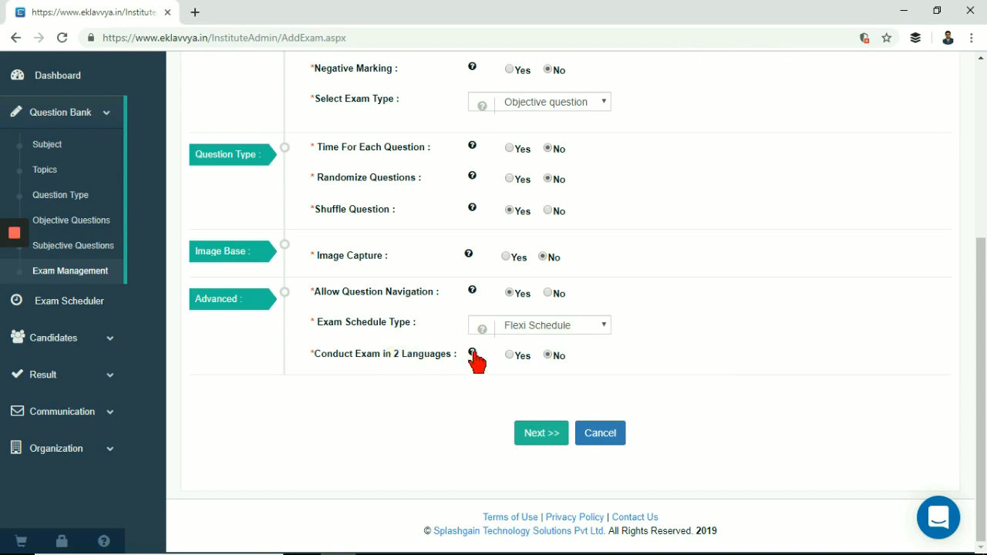
Trial two-language mode, leave it off, and proceed to Select Subject(s).
left_click(509, 356)
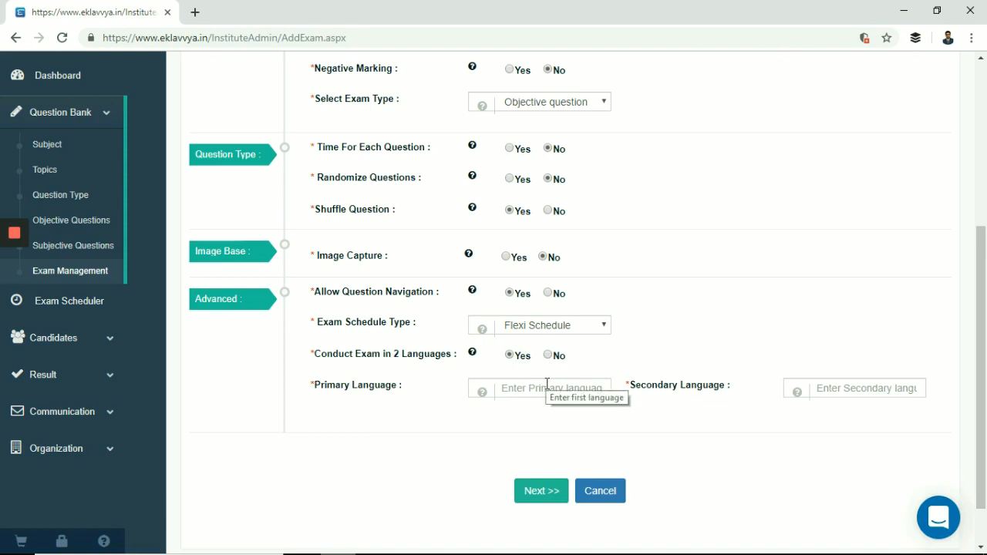
left_click(396, 385)
left_click(717, 391)
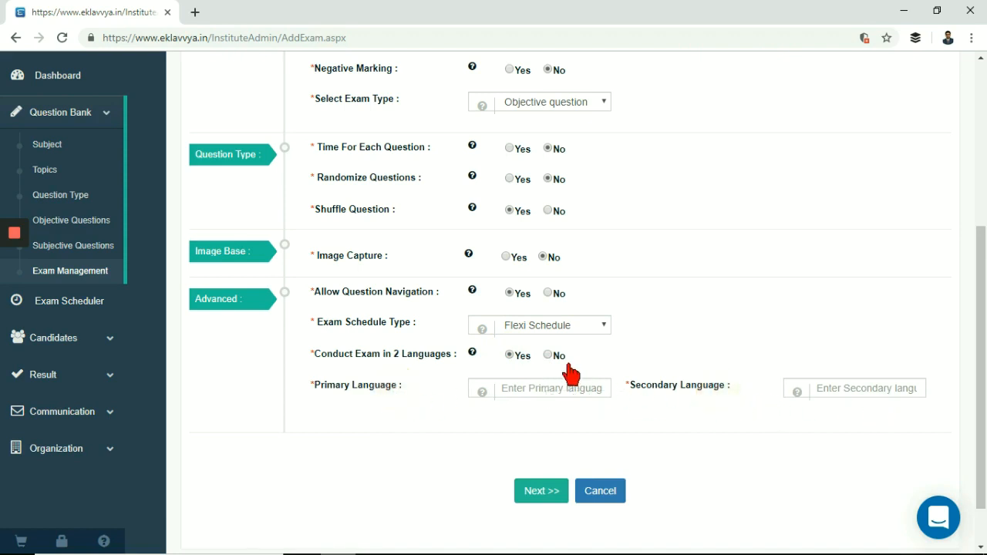
left_click(733, 391)
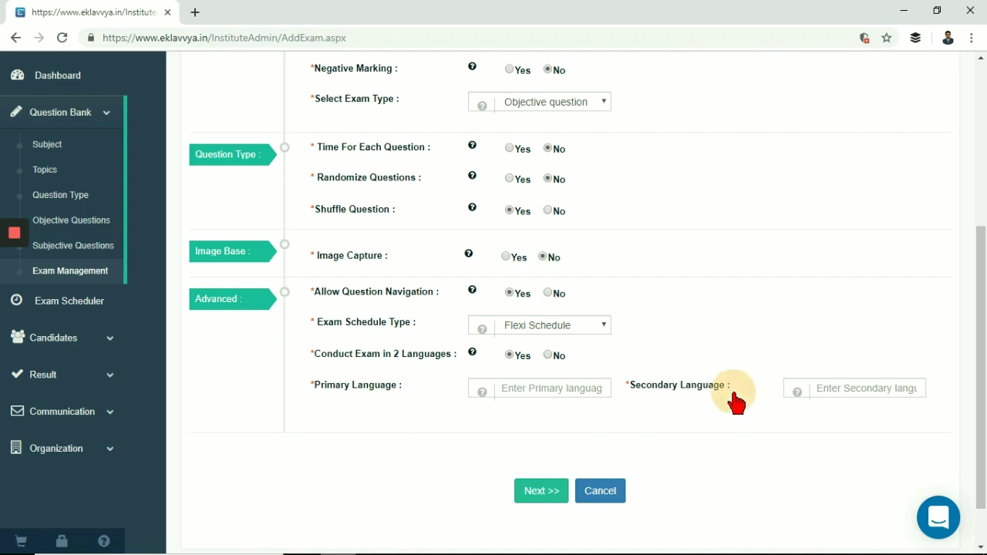
left_click(414, 393)
left_click(546, 436)
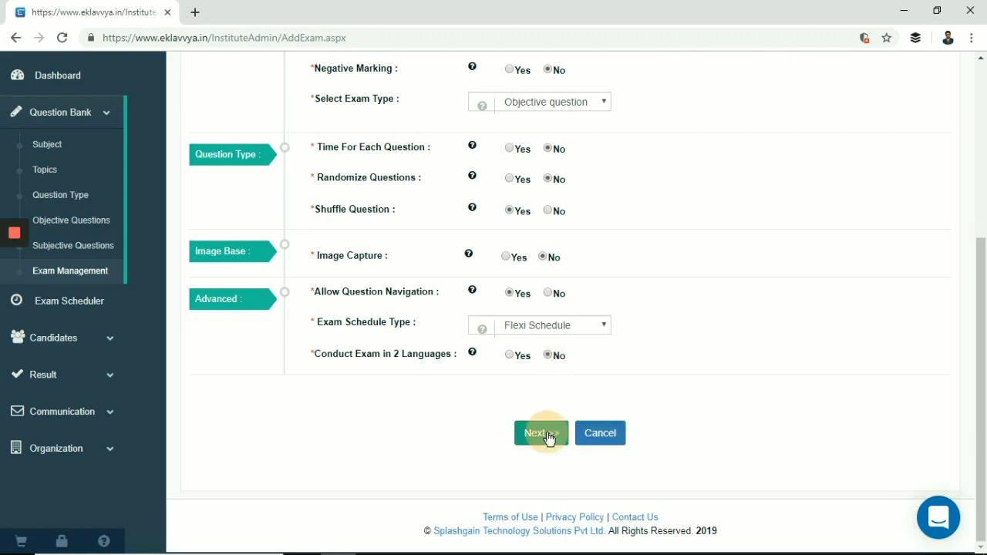
scroll(550, 441, "up", 2)
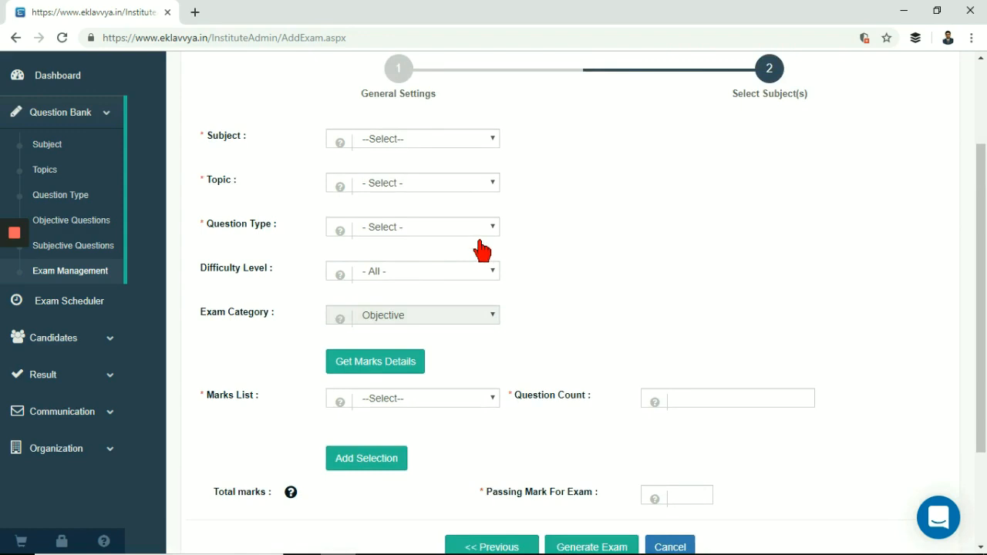
Choose Mathematics as subject with Maths as topic and question type.
left_click(450, 144)
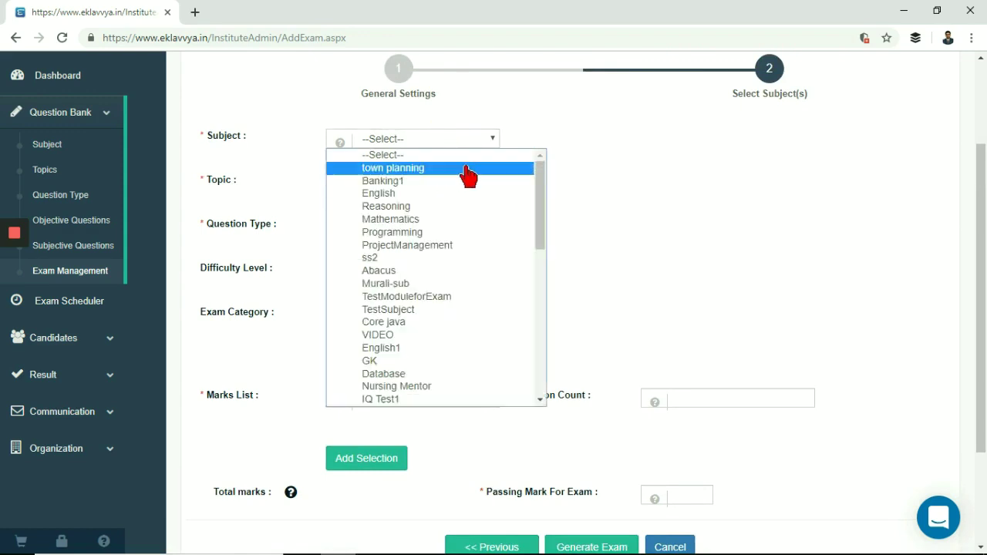
left_click(432, 220)
left_click(429, 188)
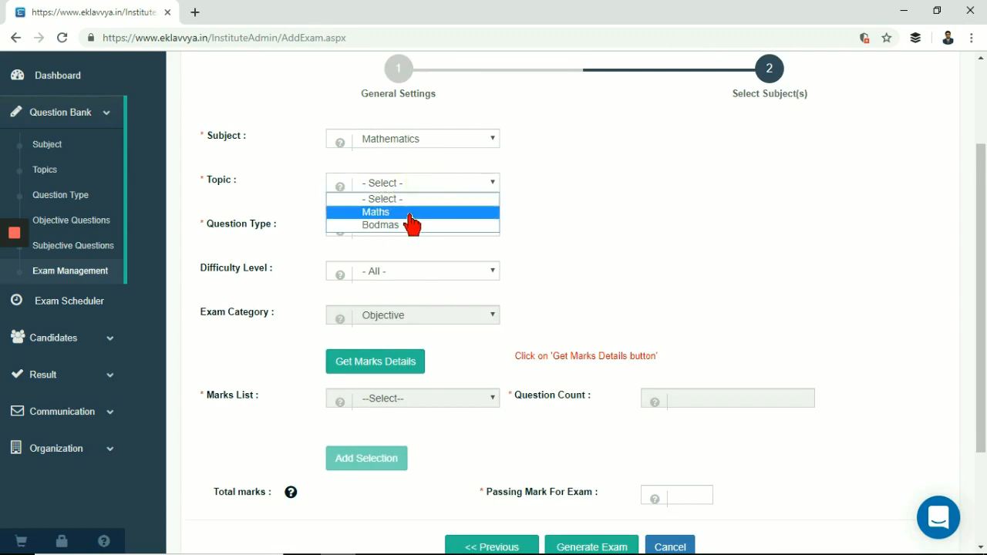
left_click(409, 212)
left_click(422, 231)
left_click(407, 255)
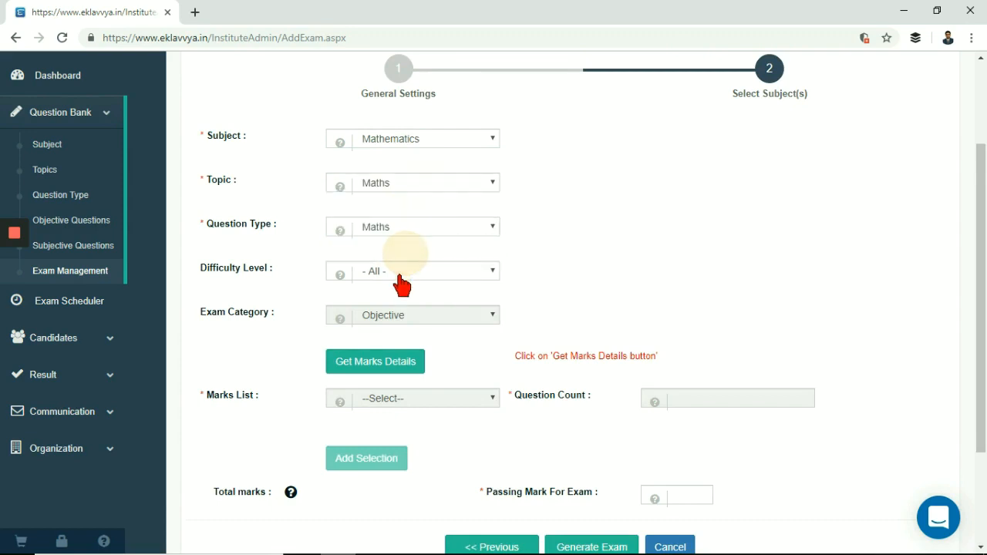
Add 5 Mathematics questions at 2 marks each, totalling 10 marks.
left_click(401, 359)
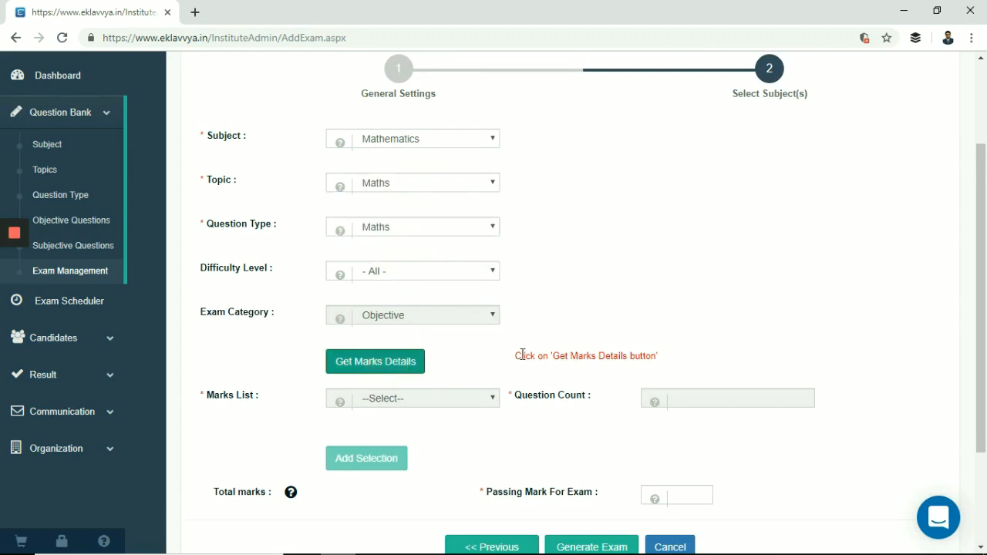
left_click(438, 333)
left_click(413, 353)
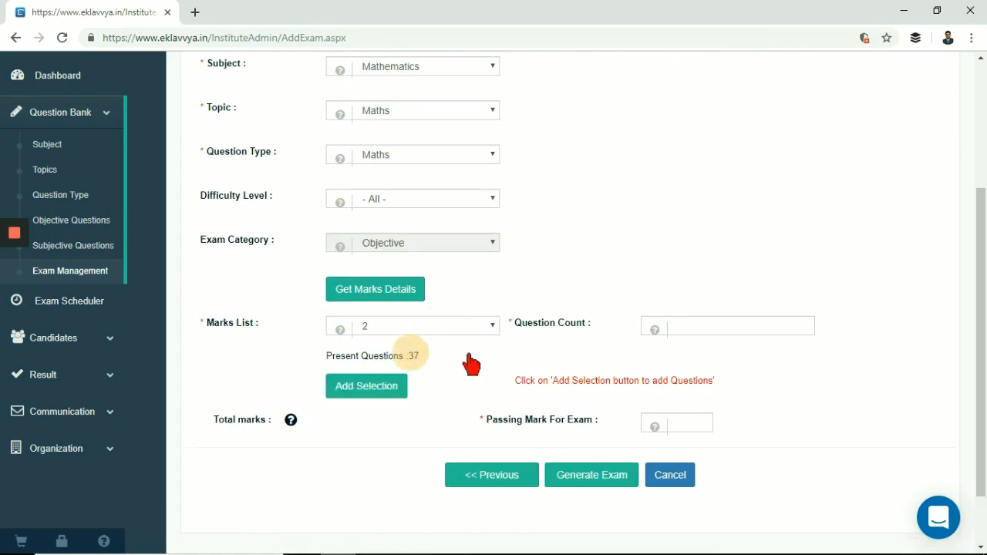
left_click(700, 328)
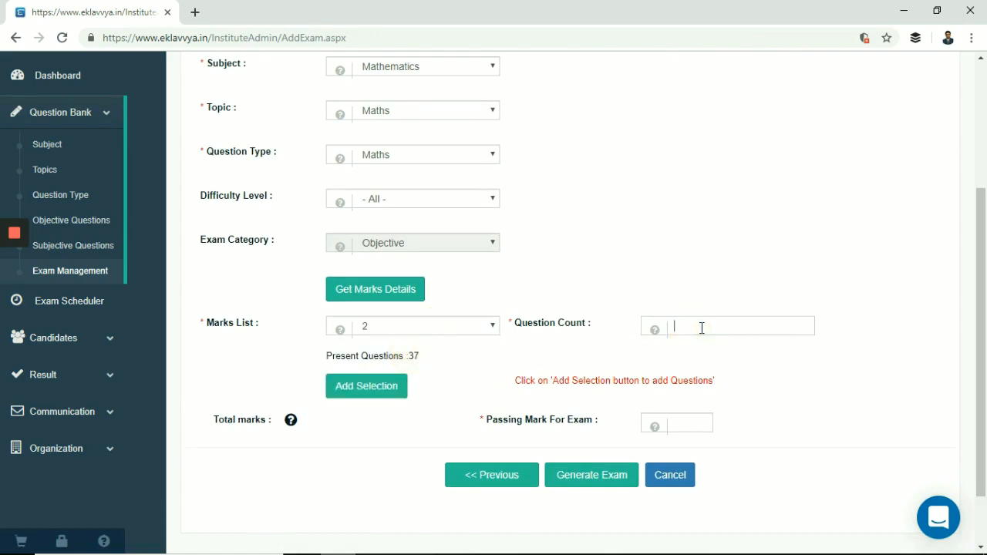
type("5")
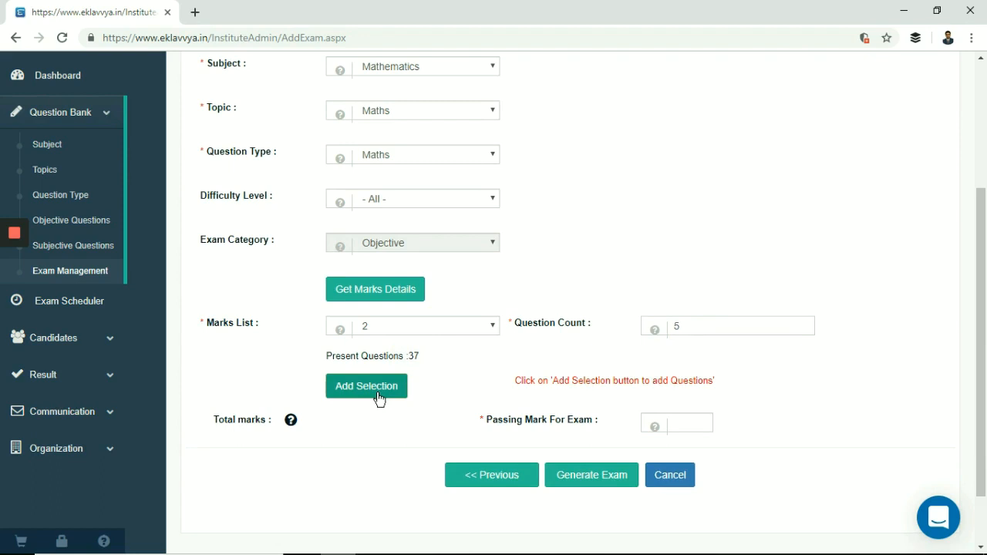
left_click(376, 392)
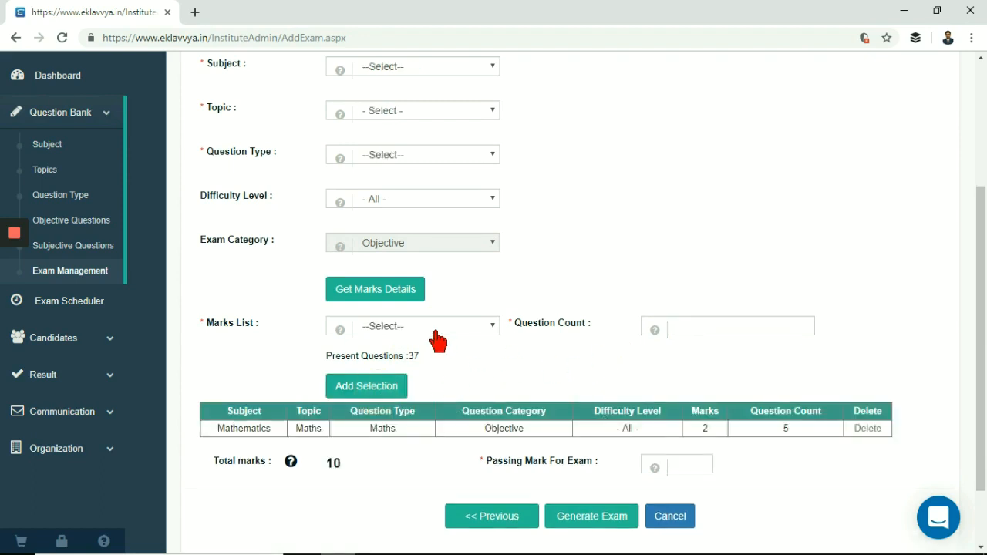
Choose Programming as subject, topic and question type.
left_click(420, 69)
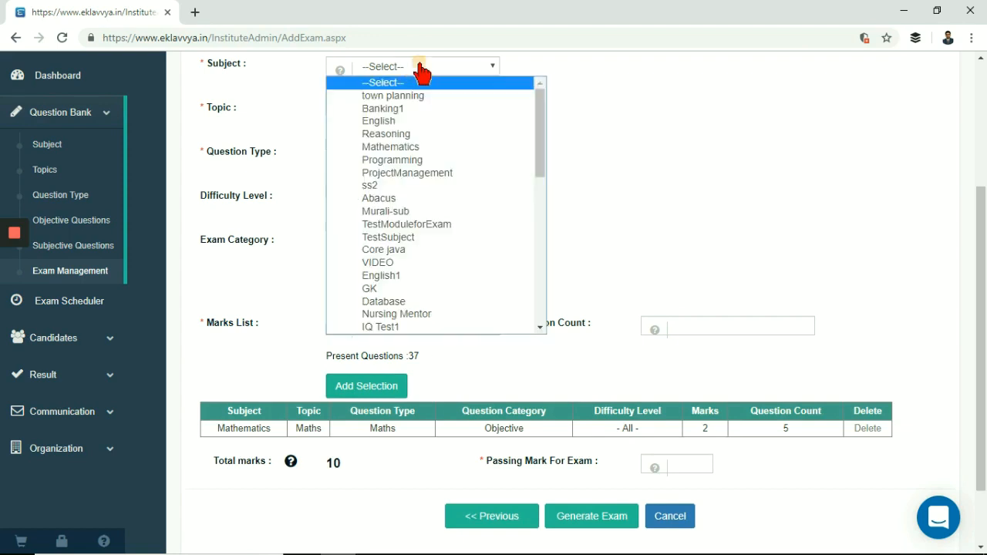
left_click(414, 160)
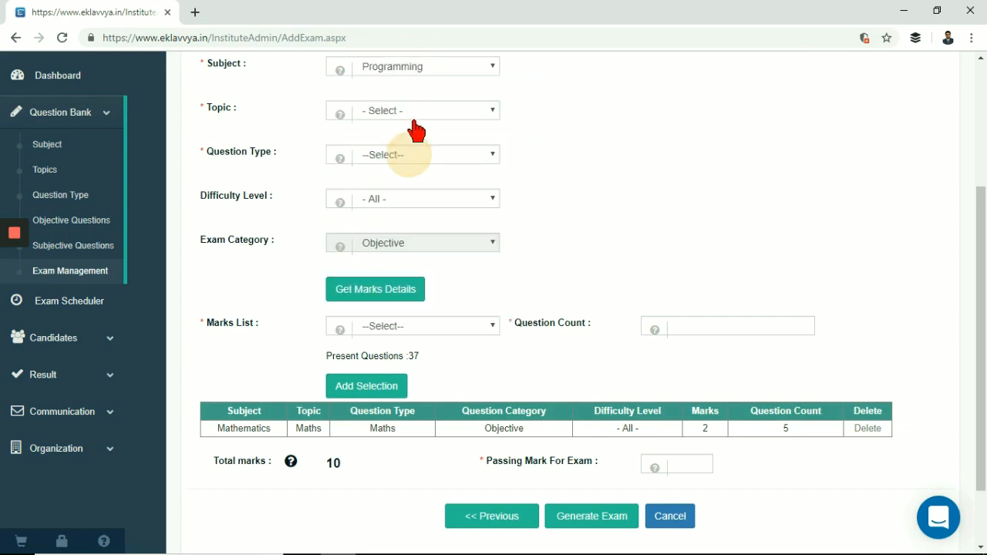
left_click(407, 114)
left_click(406, 140)
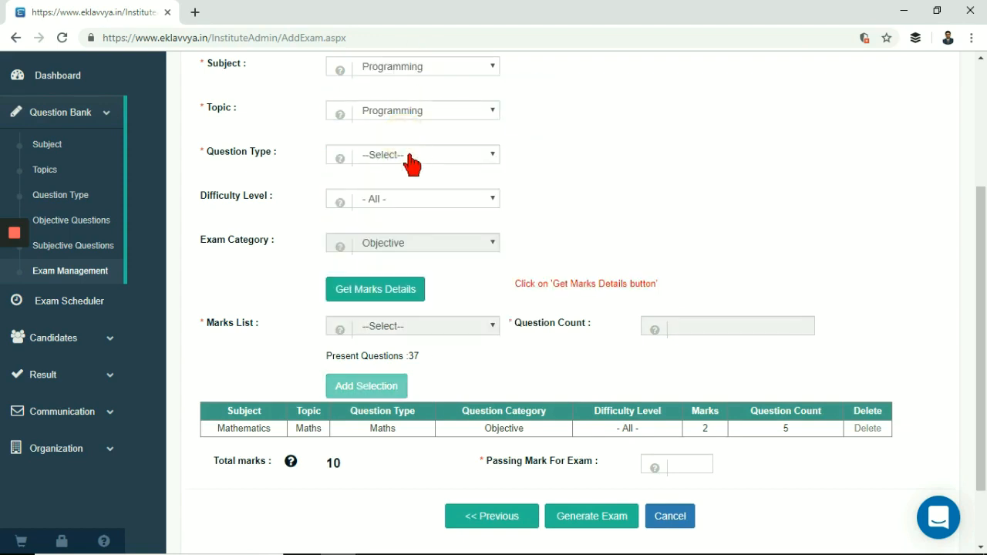
left_click(410, 158)
left_click(406, 186)
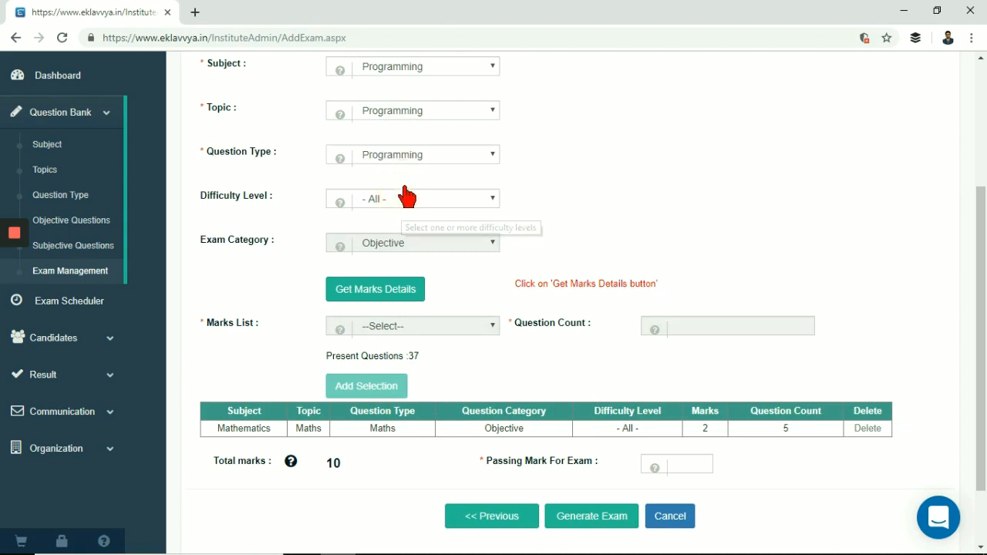
Add 8 Programming questions at 2 marks each, raising total marks to 26.
left_click(381, 301)
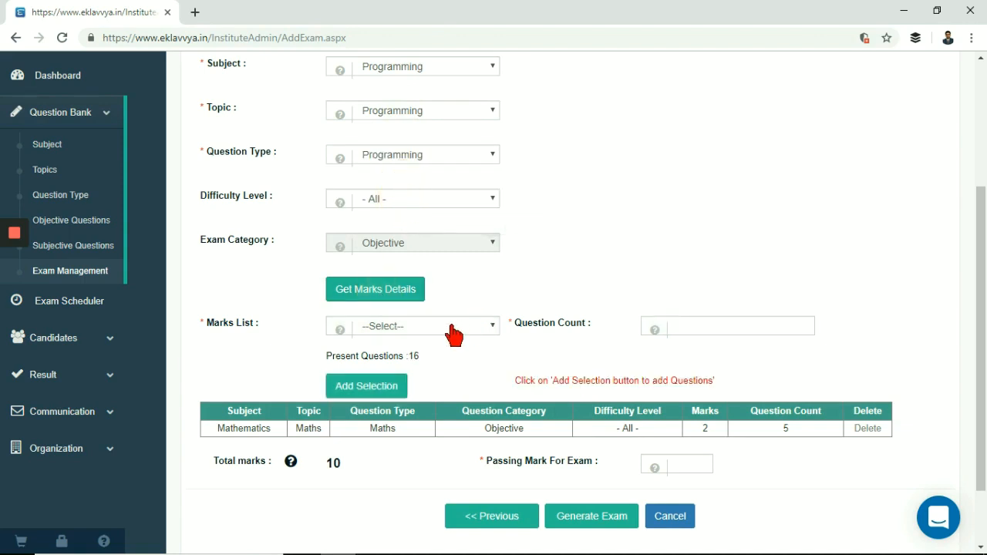
left_click(451, 333)
left_click(407, 356)
left_click(676, 327)
left_click(346, 387)
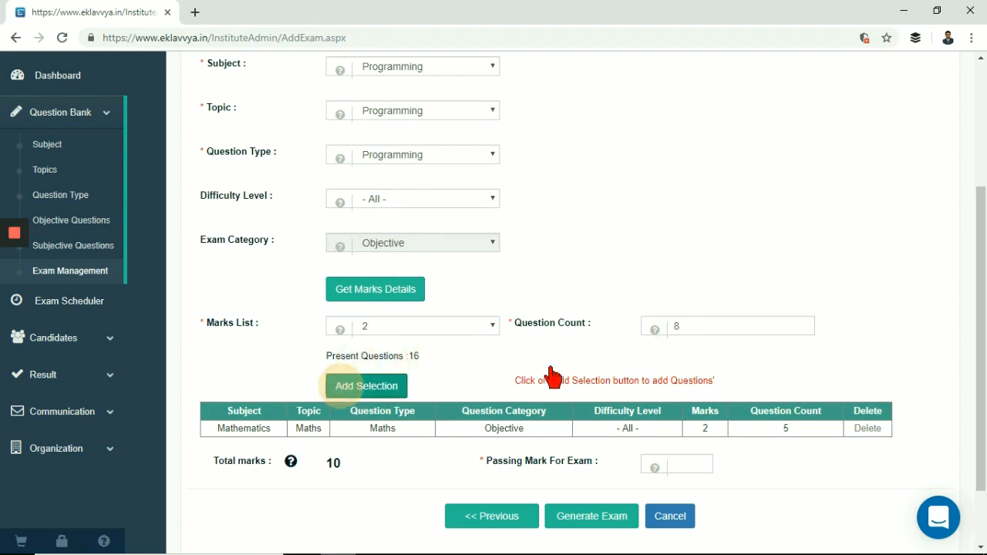
scroll(552, 378, "down", 2)
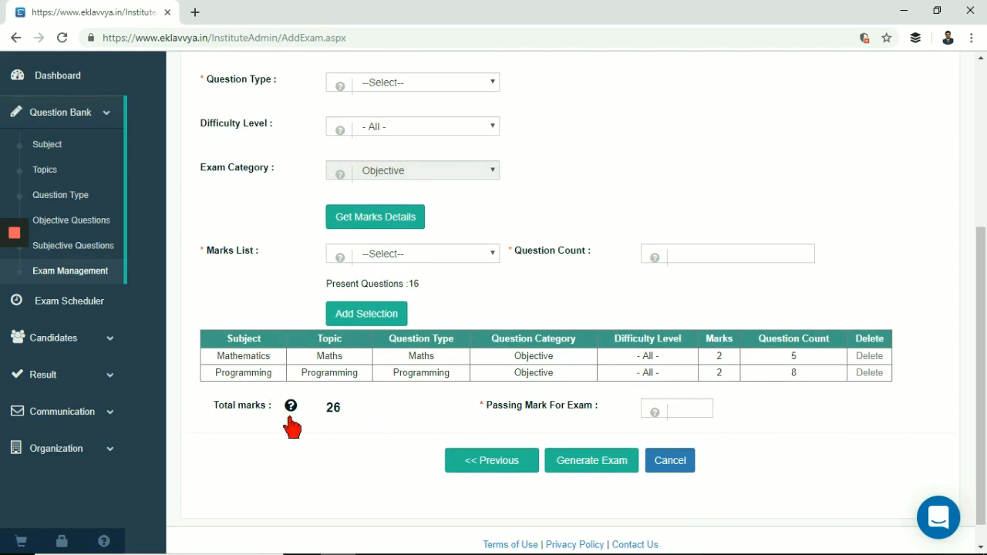
Set passing mark 12, generate the exam and continue past the success message.
left_click(707, 417)
type("12")
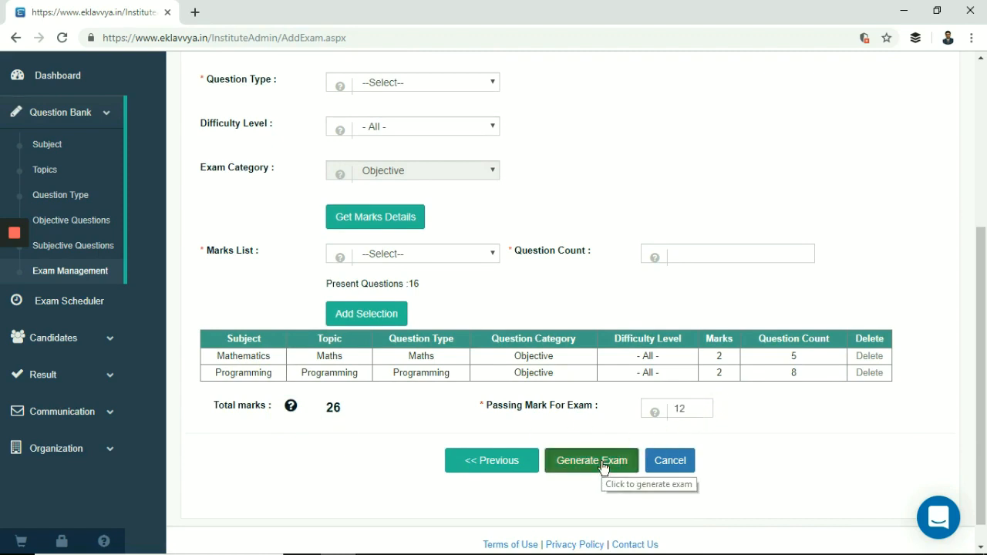
left_click(603, 462)
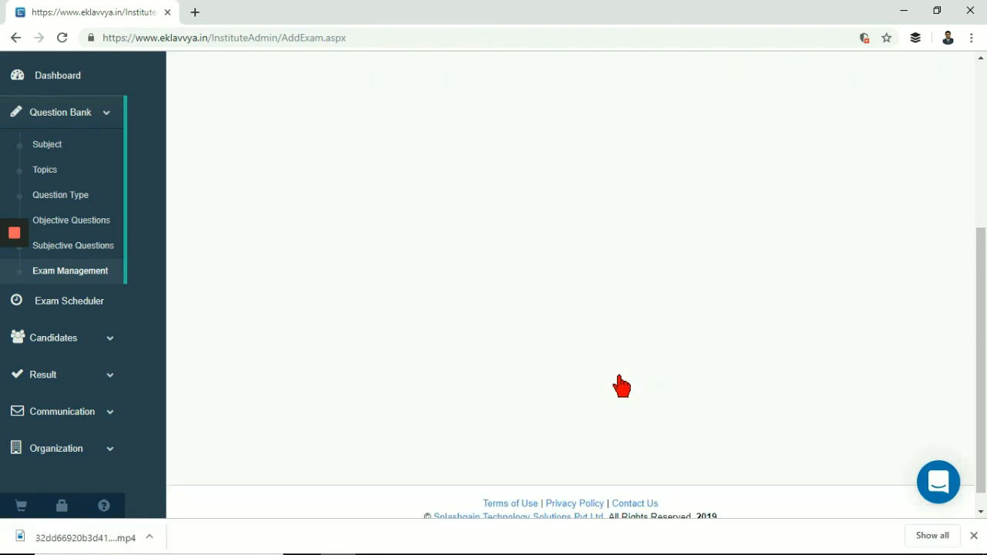
left_click(575, 232)
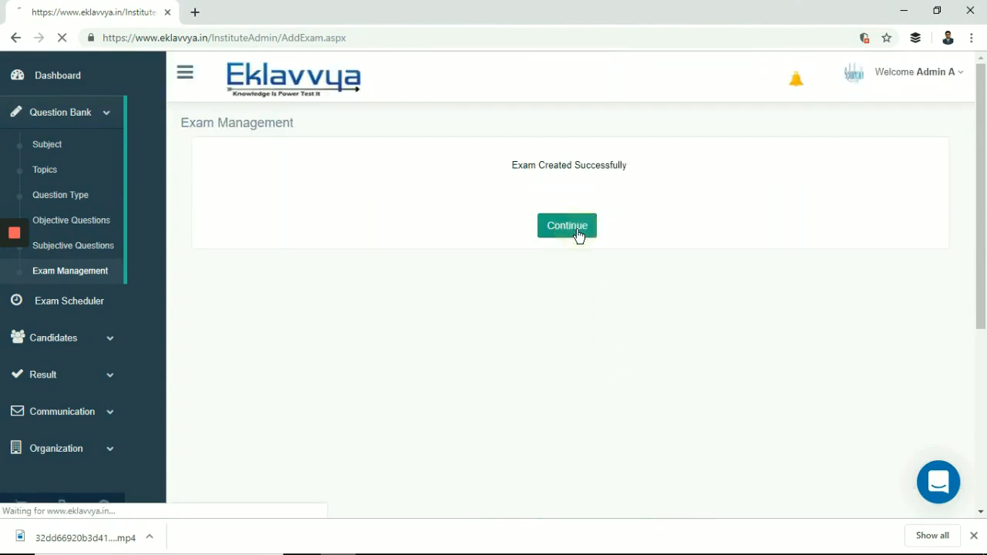